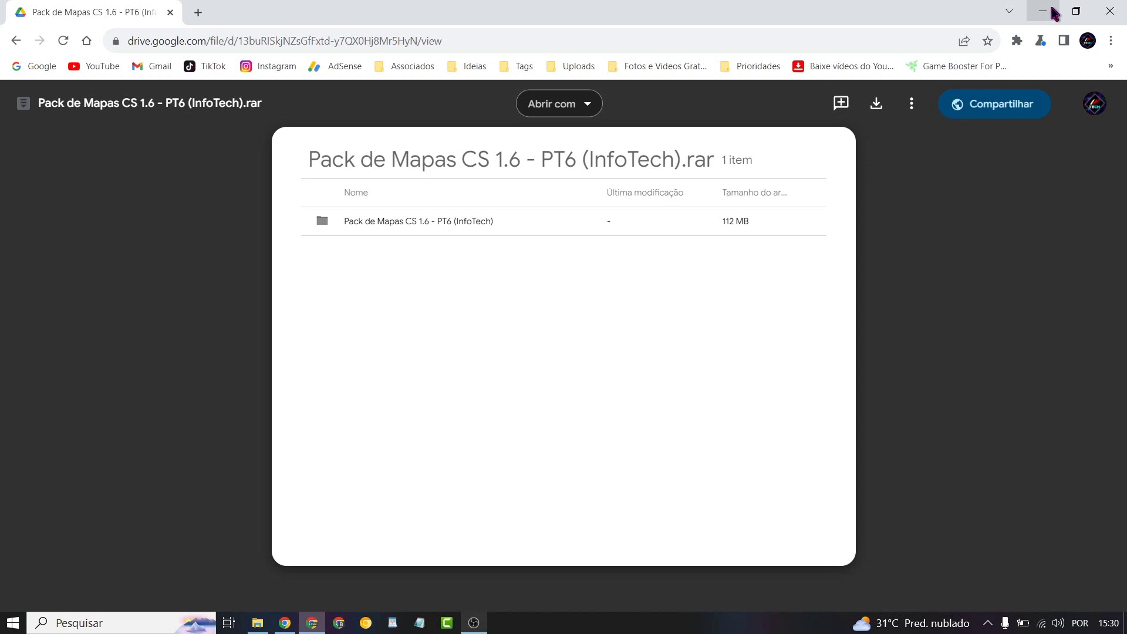
- Download Pack de Mapas CS 1.6 - PT6 (InfoTech).rar from Google Drive, proceeding despite the missing virus scan
click(1053, 13)
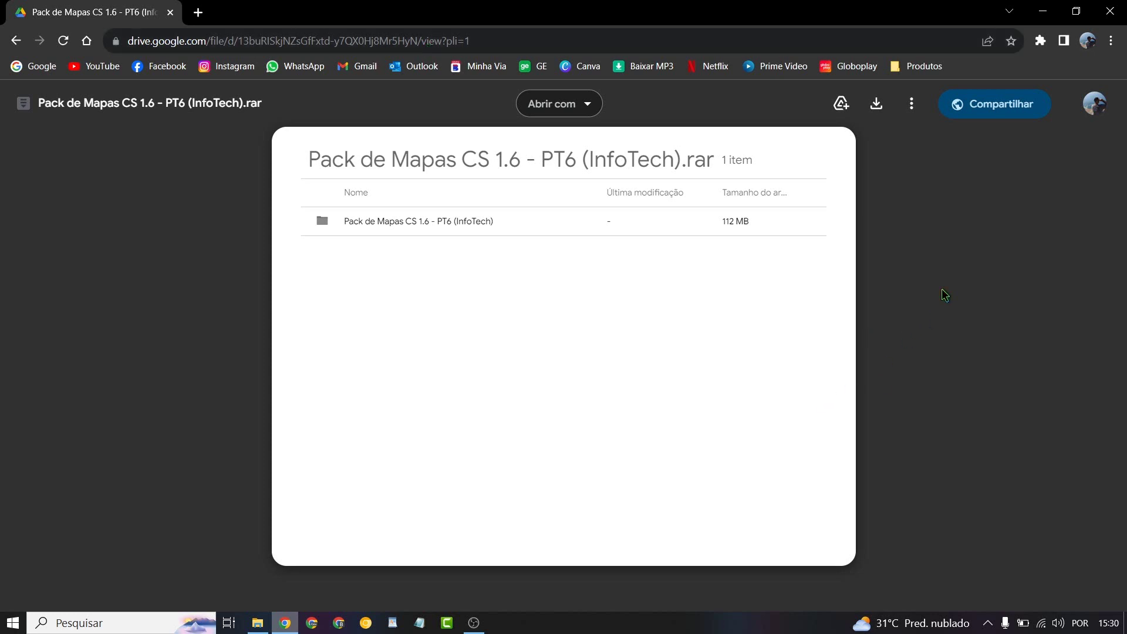
click(877, 109)
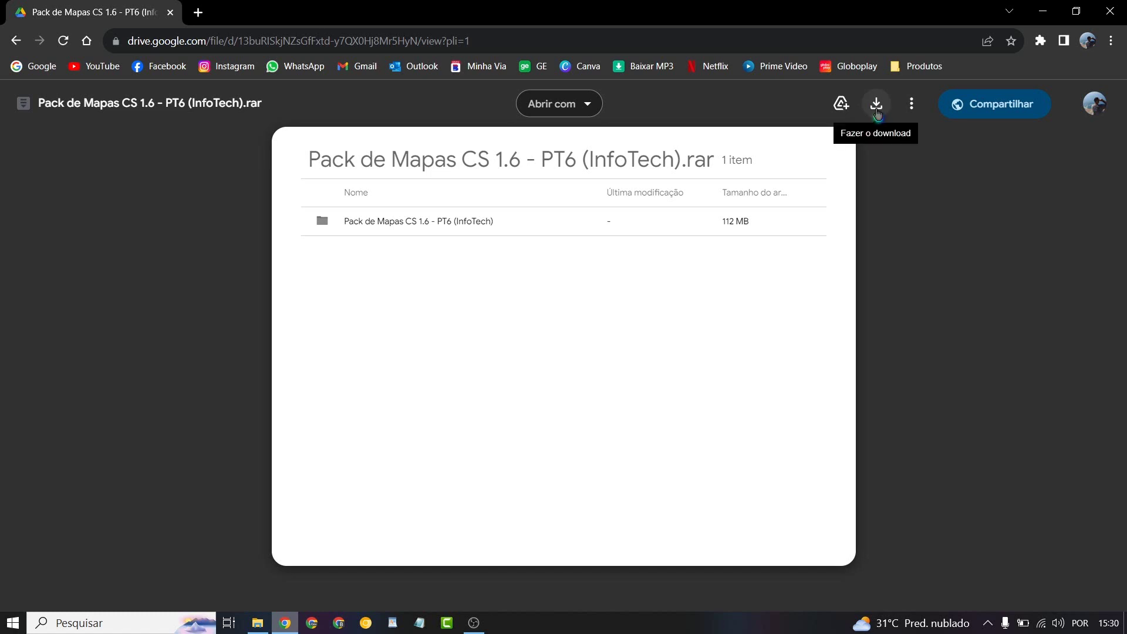
click(883, 113)
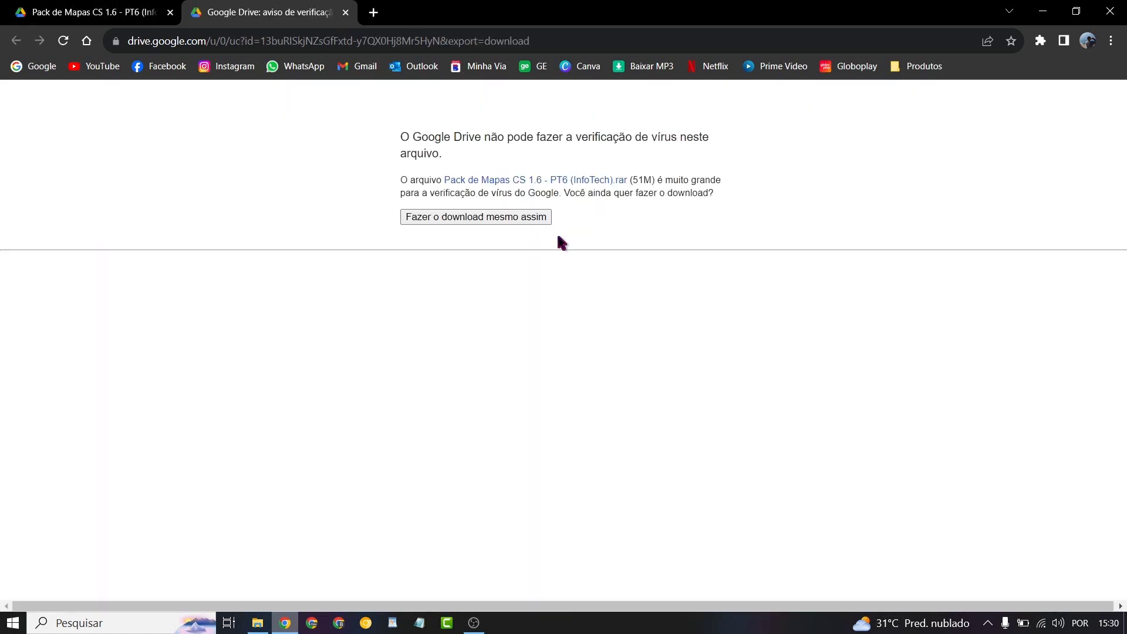
click(458, 220)
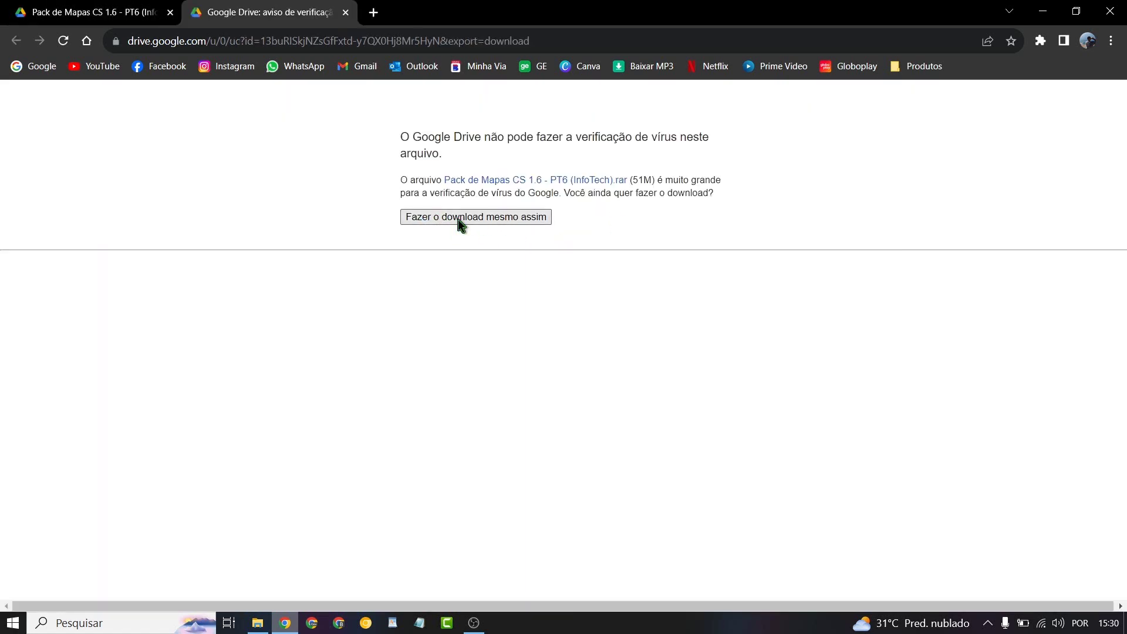
click(1041, 44)
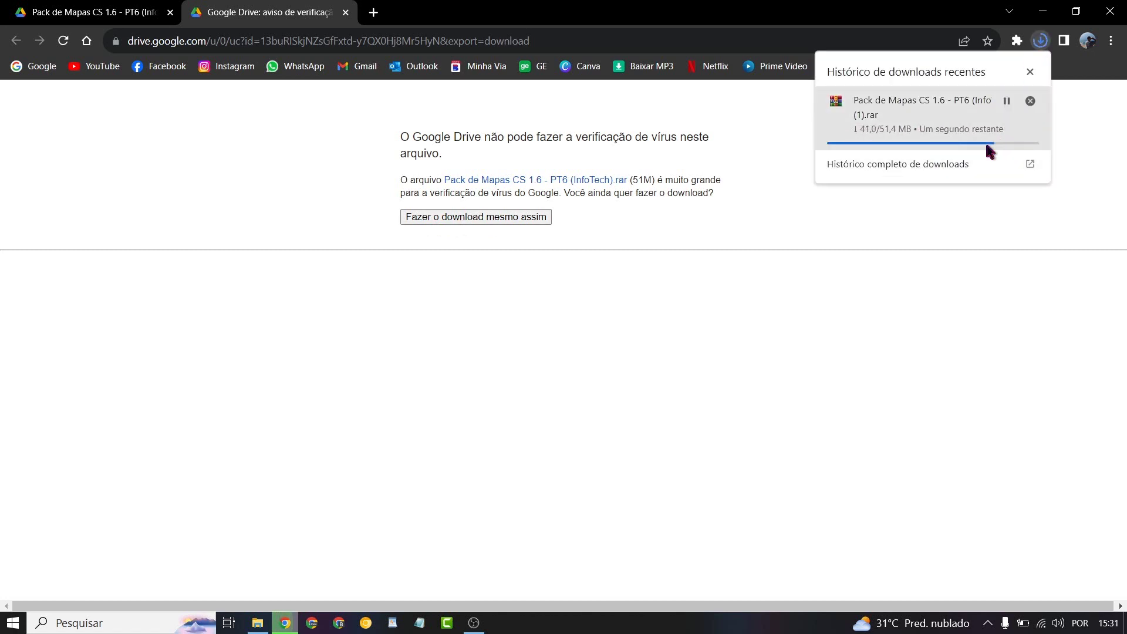
- Extract the downloaded map pack archive directly into the Downloads folder and open the extracted folder
click(257, 622)
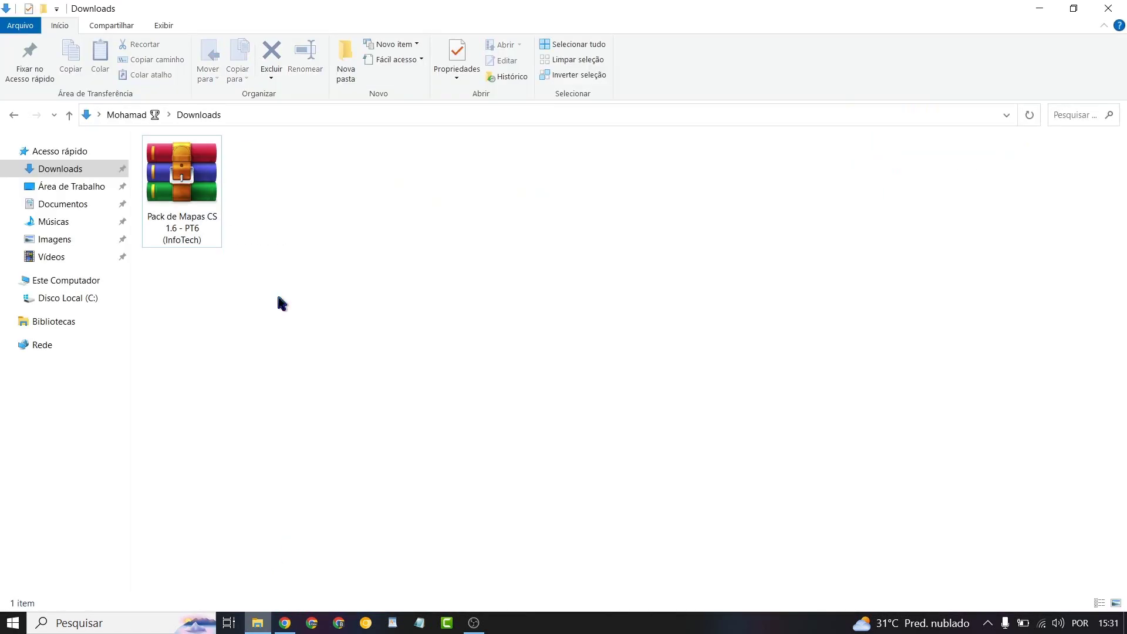
click(182, 176)
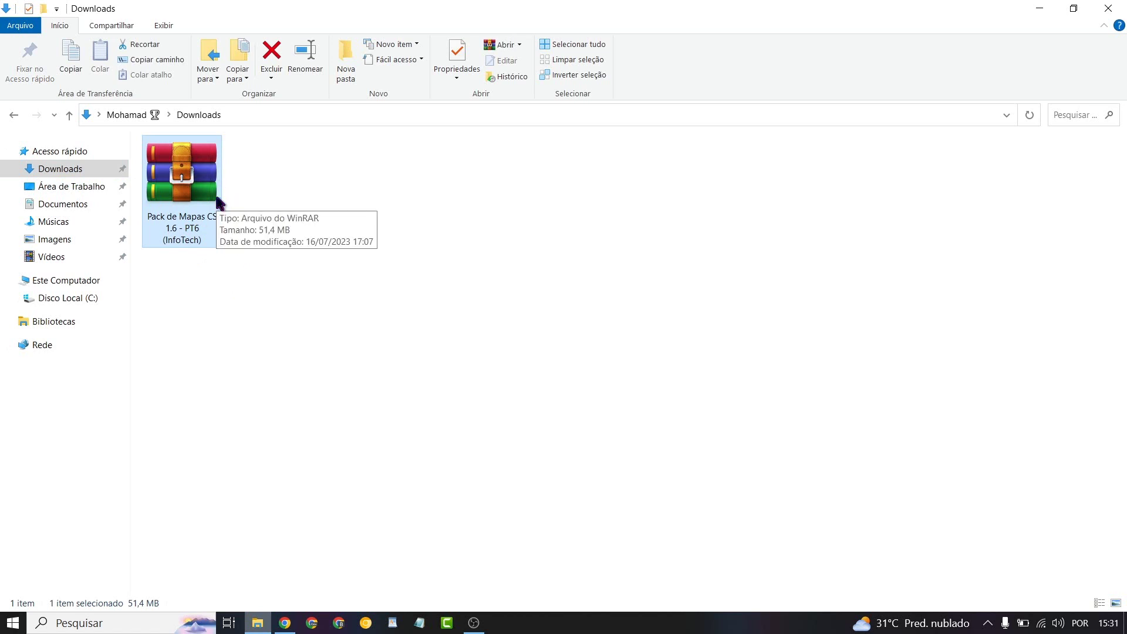
right_click(207, 169)
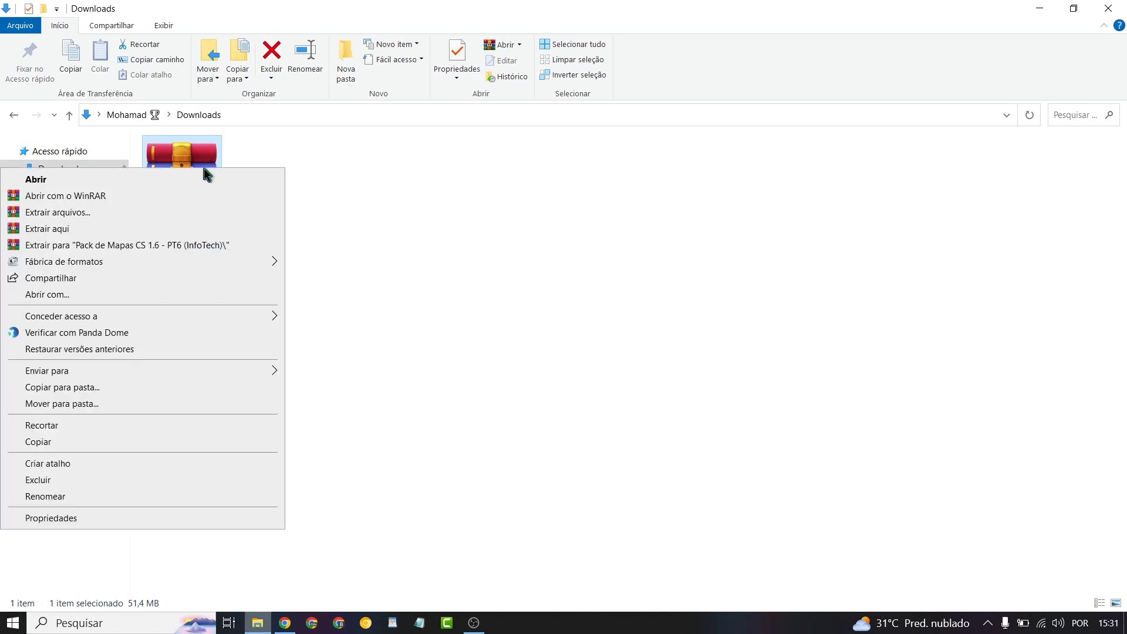
click(64, 232)
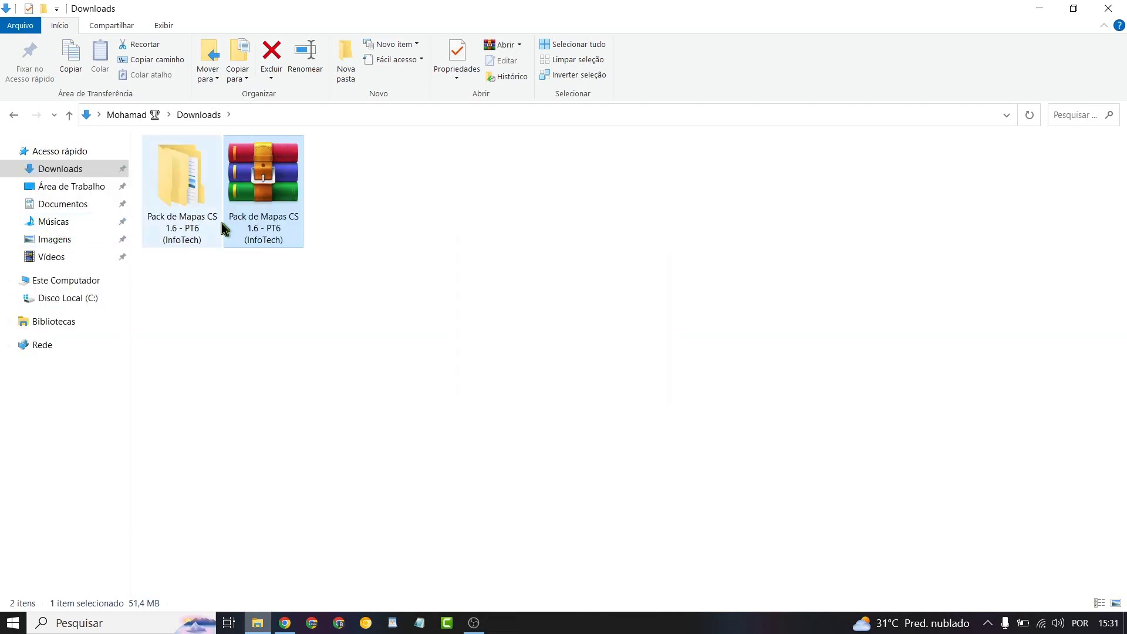
key(Left)
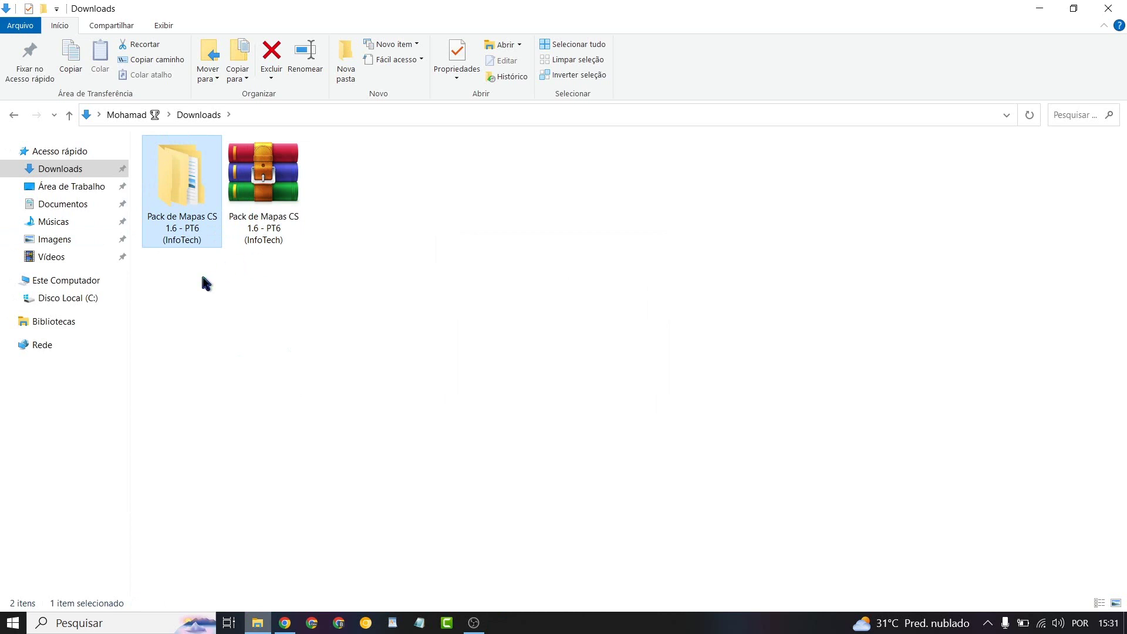
double_click(201, 172)
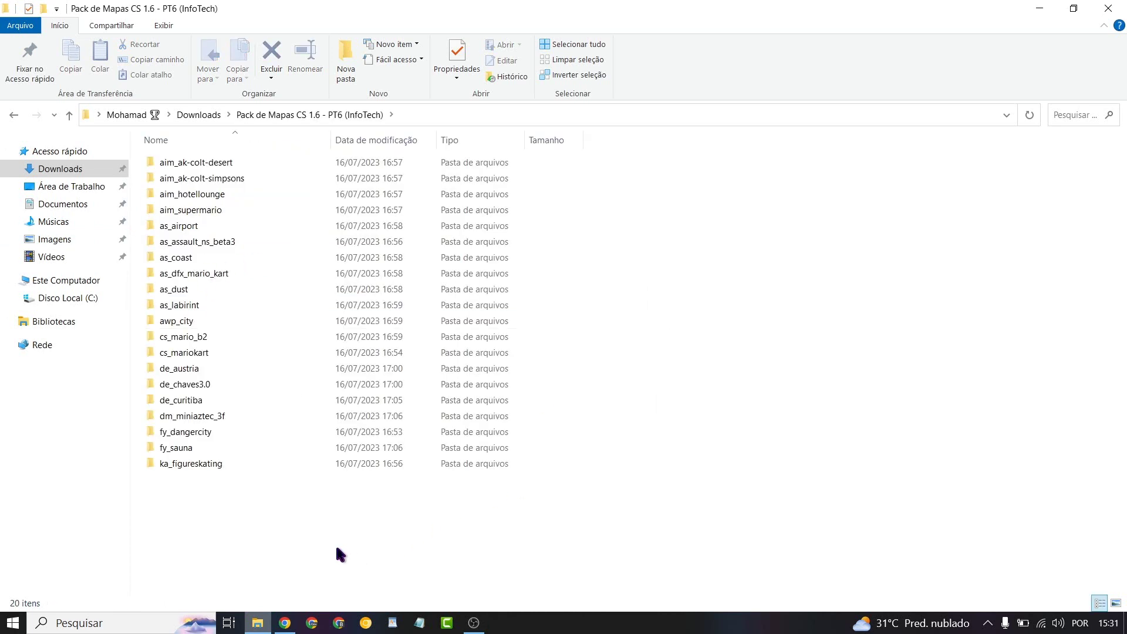
- Look through the map folders in the extracted pack, including as_dfx_mario_kart, fy_sauna, ka_figureskating and cs_mariokart
drag(336, 544, 193, 57)
click(758, 406)
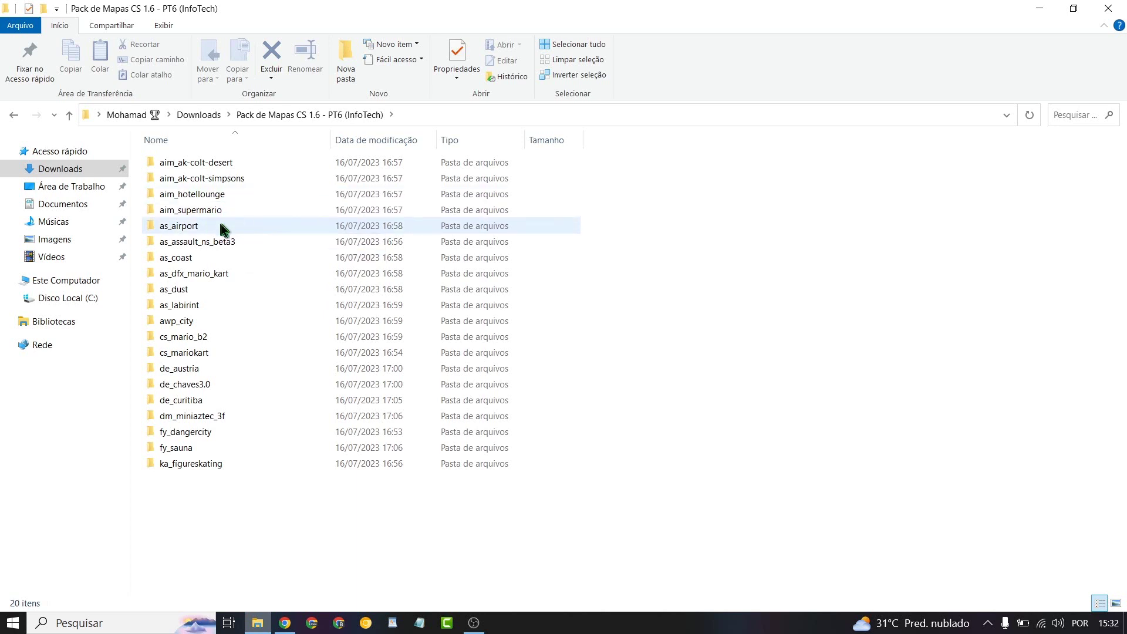
click(230, 273)
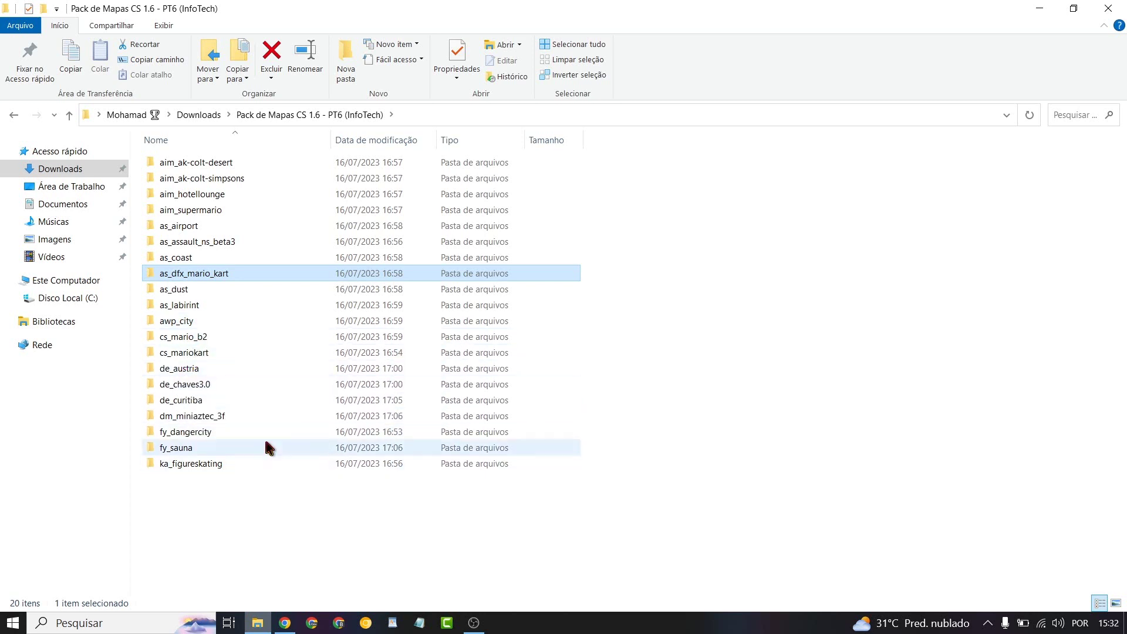
click(177, 452)
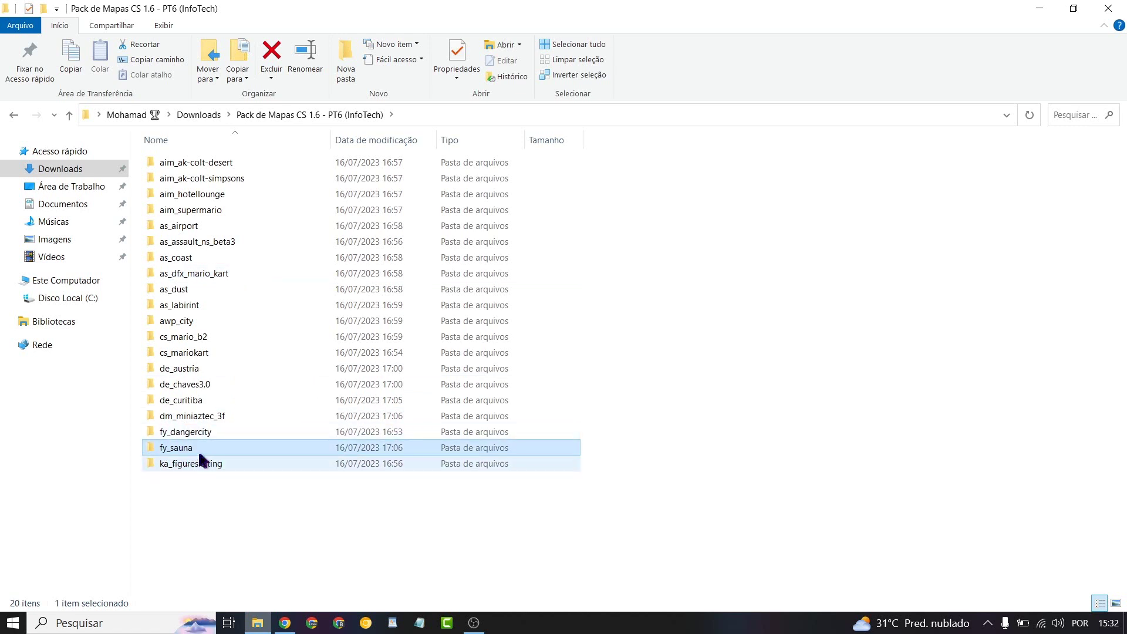
click(540, 511)
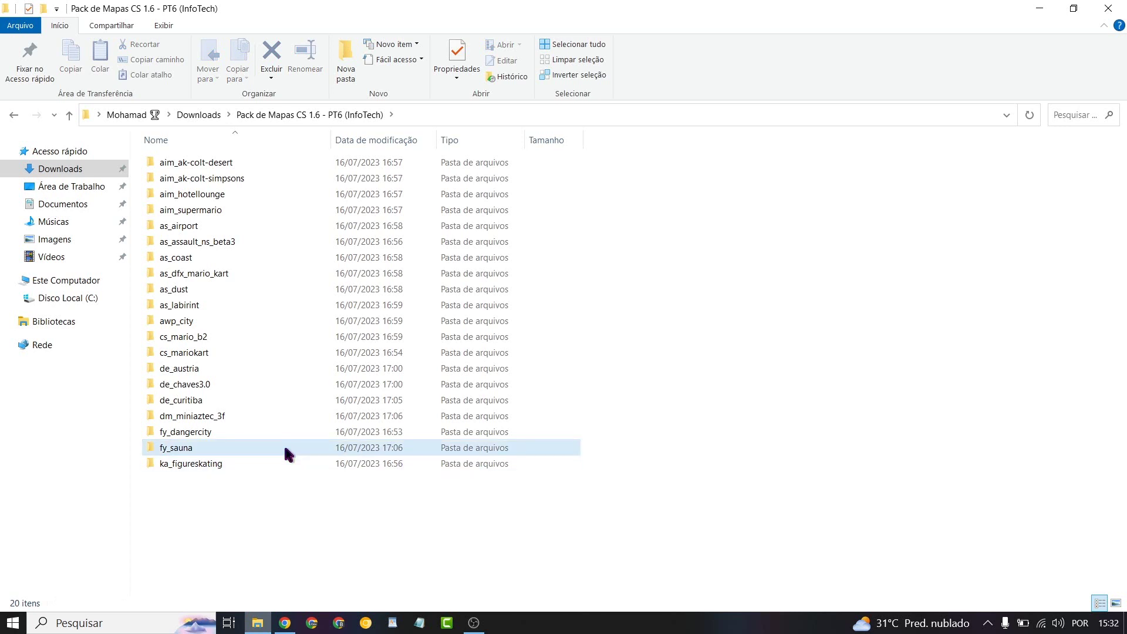
mouse_move(286, 448)
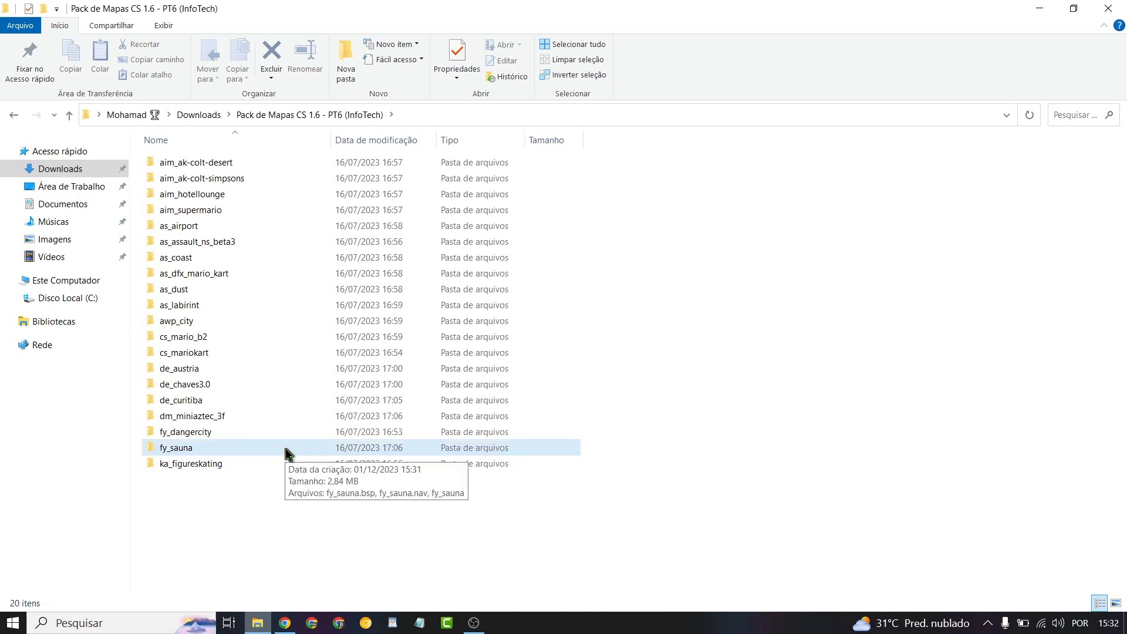
click(158, 465)
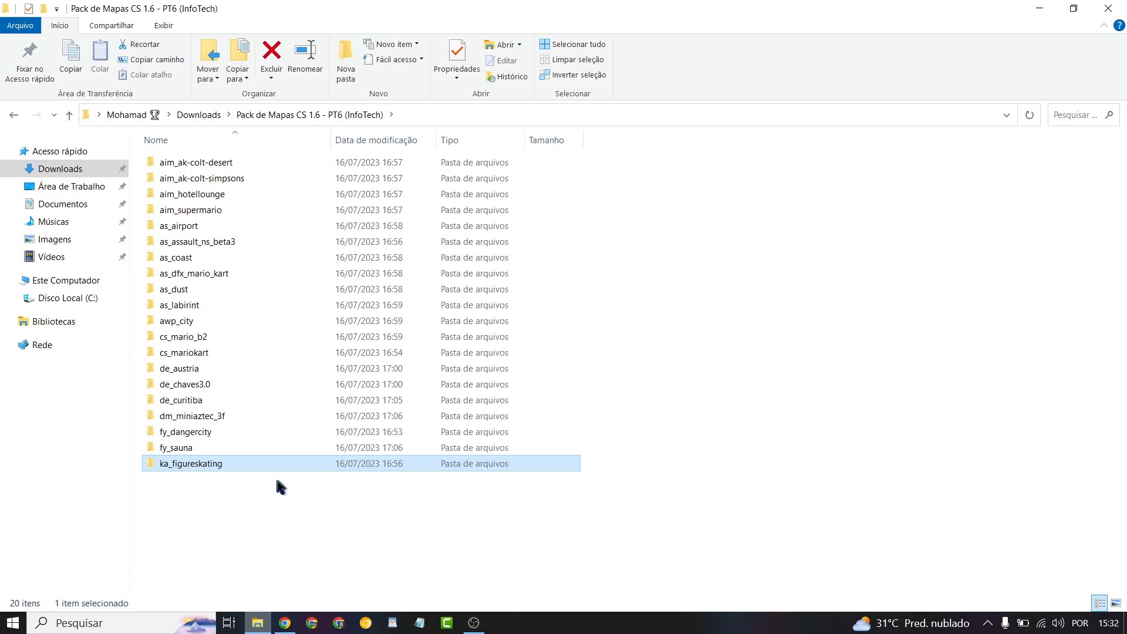
click(604, 446)
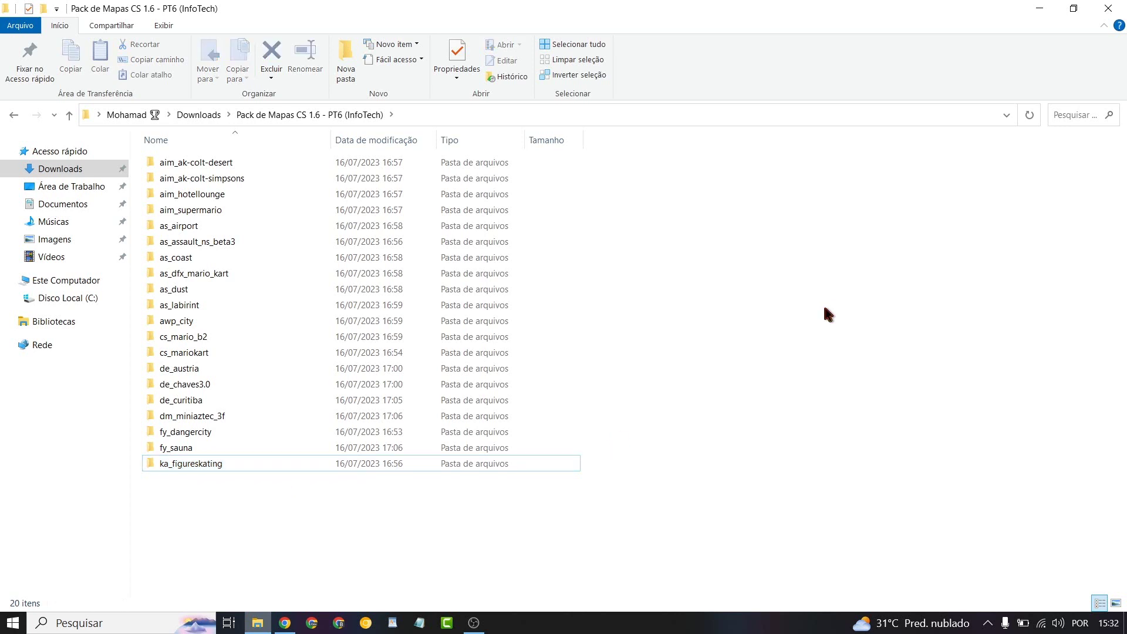
click(302, 351)
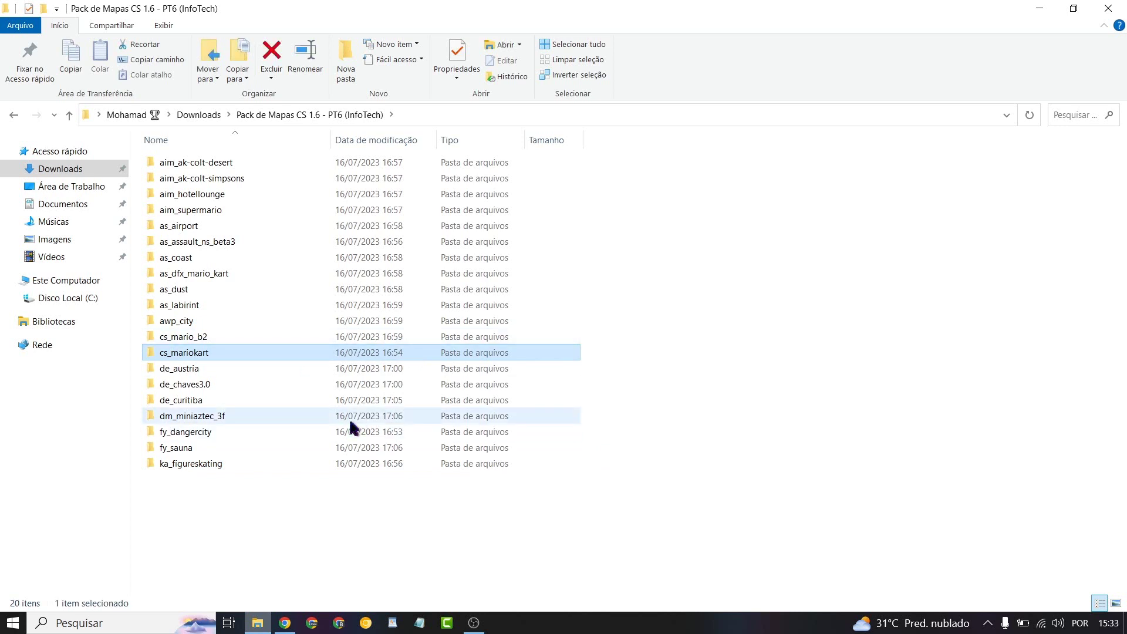
- Shrink the map pack window to a tall, narrow size and position it so the desktop shortcuts are accessible
click(1073, 9)
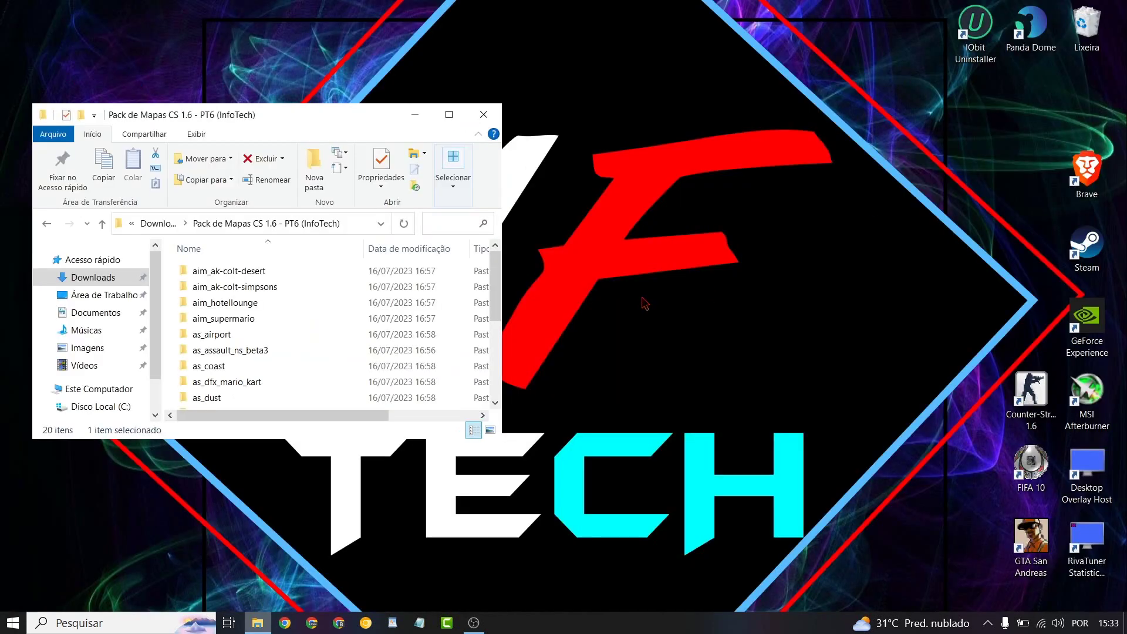
drag(496, 442, 503, 613)
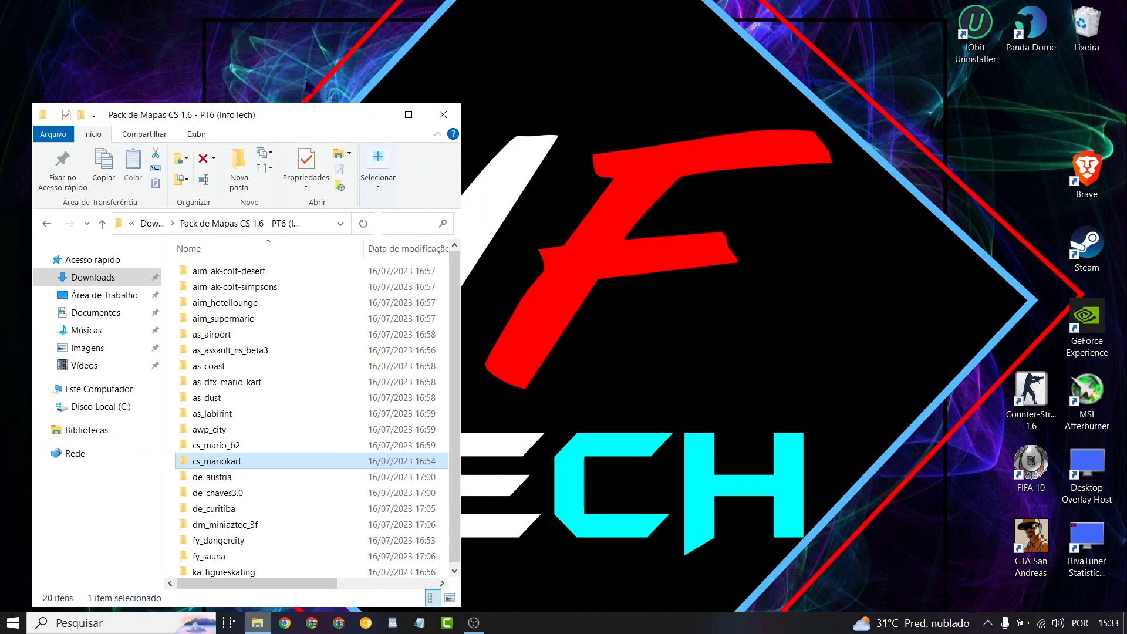
drag(503, 376, 469, 375)
drag(235, 115, 238, 30)
- Move the Counter-Strike 1.6 desktop shortcut closer to the map pack window and open its file location
drag(1031, 390, 752, 321)
right_click(741, 316)
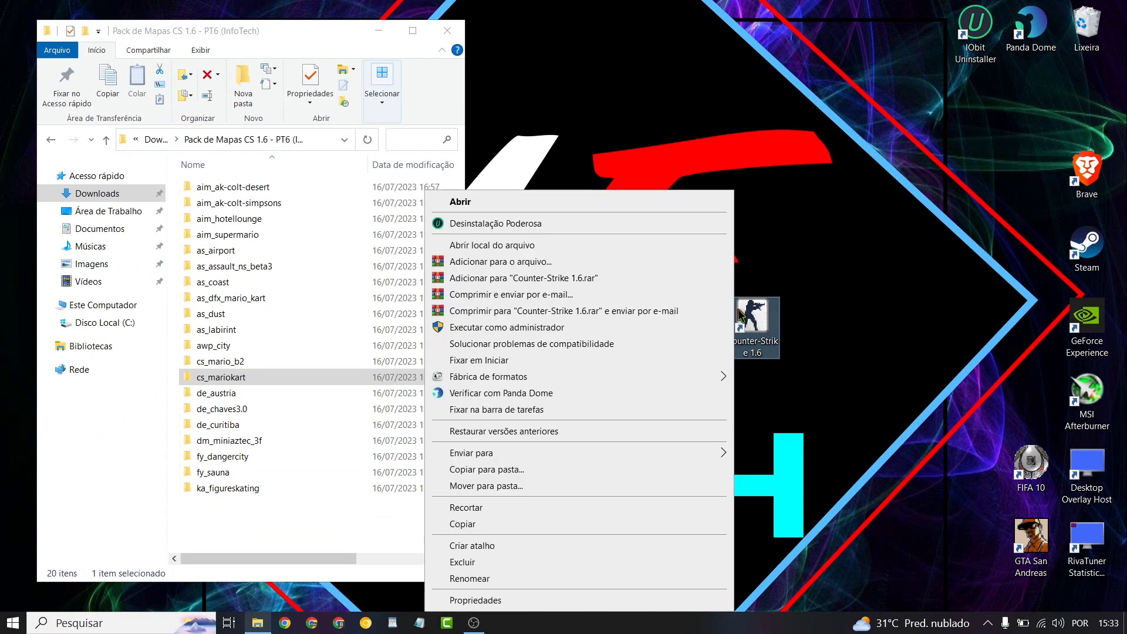
click(488, 249)
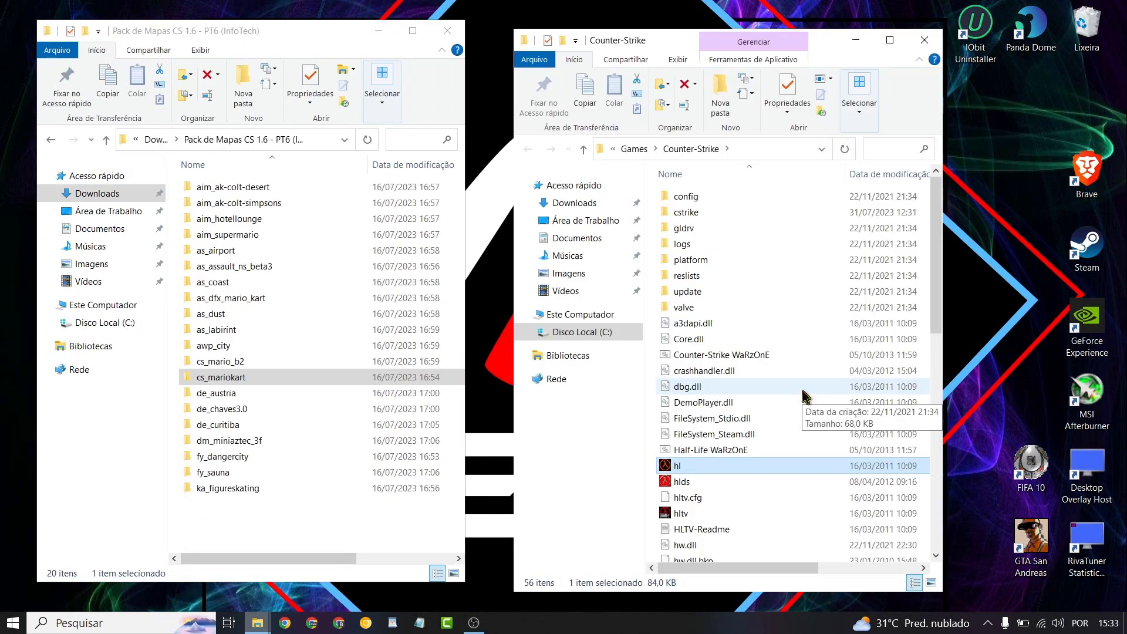
- Open the de_austria folder in the map pack and review its subfolders and loose files
click(216, 393)
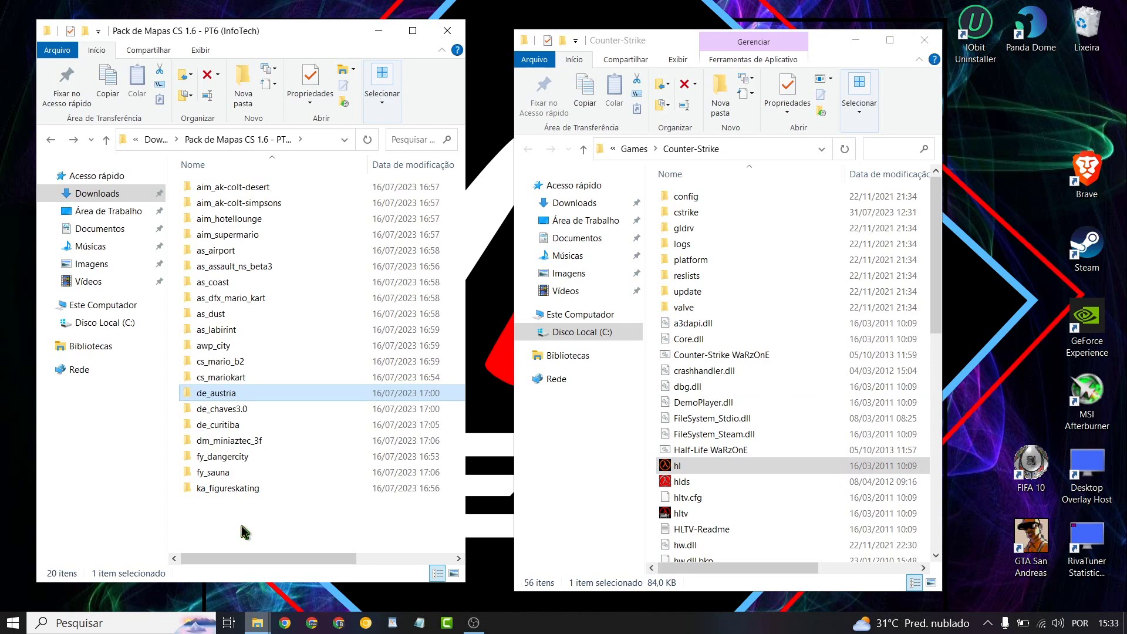
double_click(234, 397)
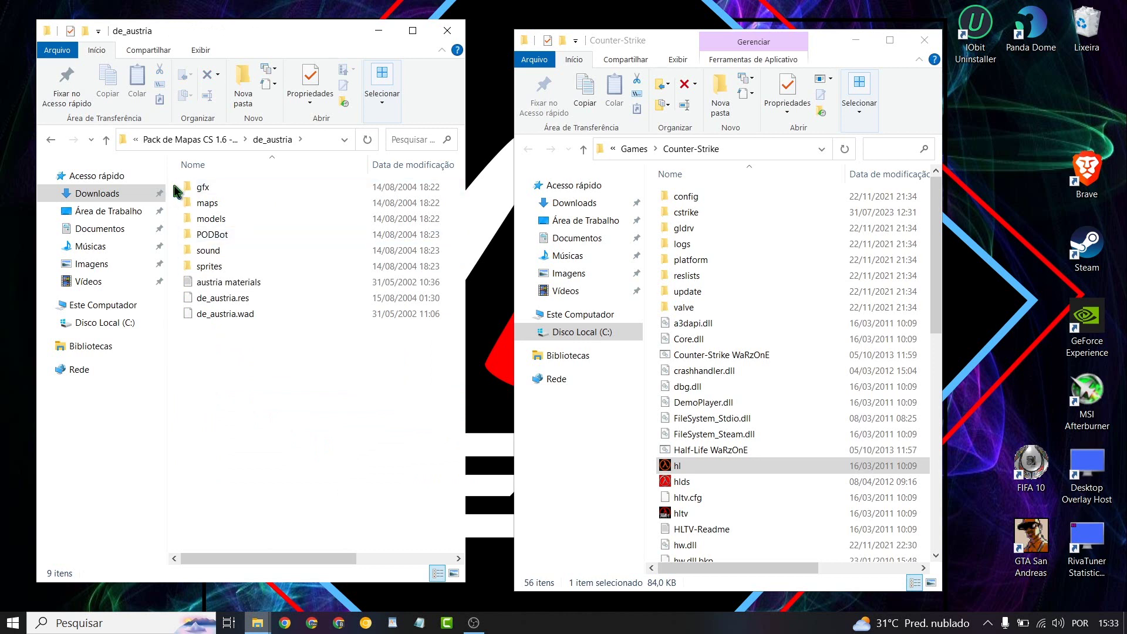
click(189, 220)
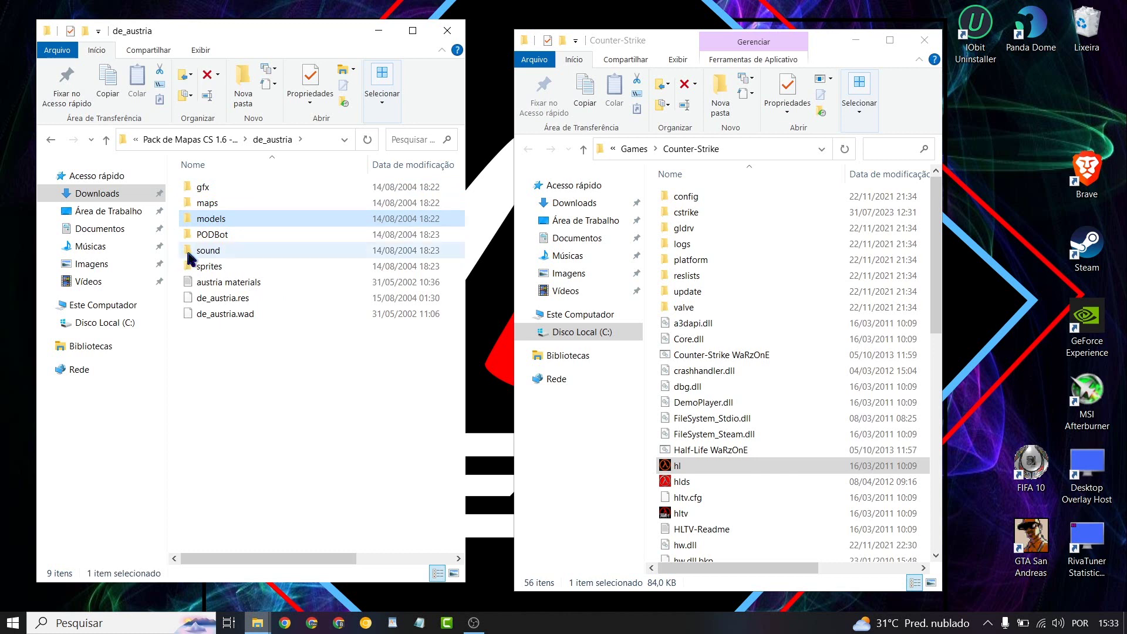
drag(305, 390, 264, 299)
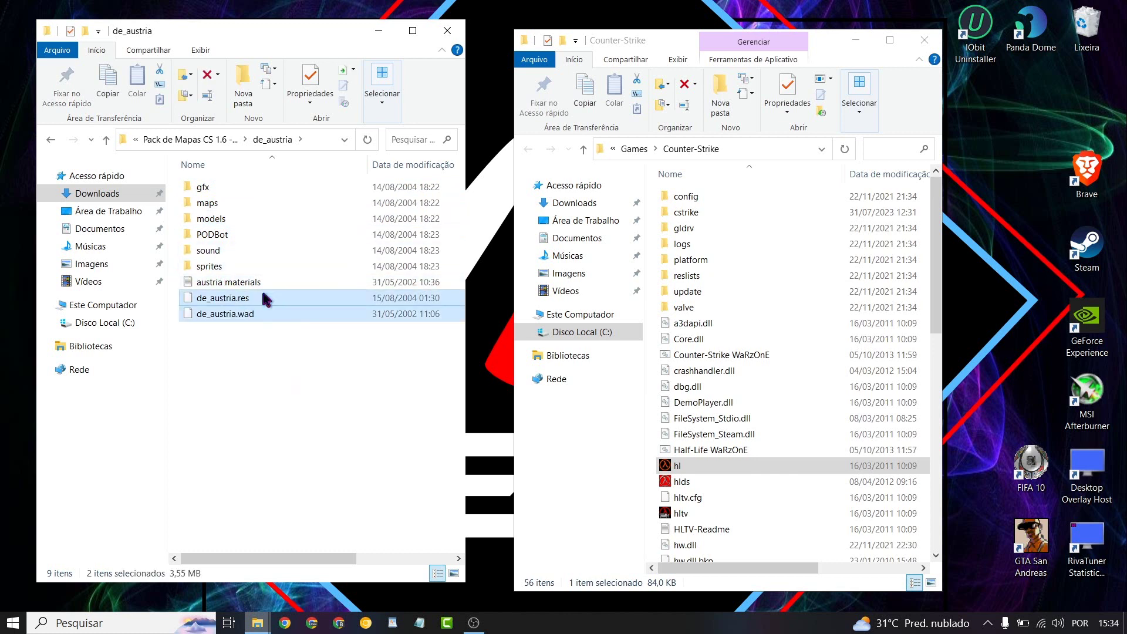
click(275, 405)
- Move all folders and files from de_austria into the cstrike folder of the Counter-Strike installation
click(819, 35)
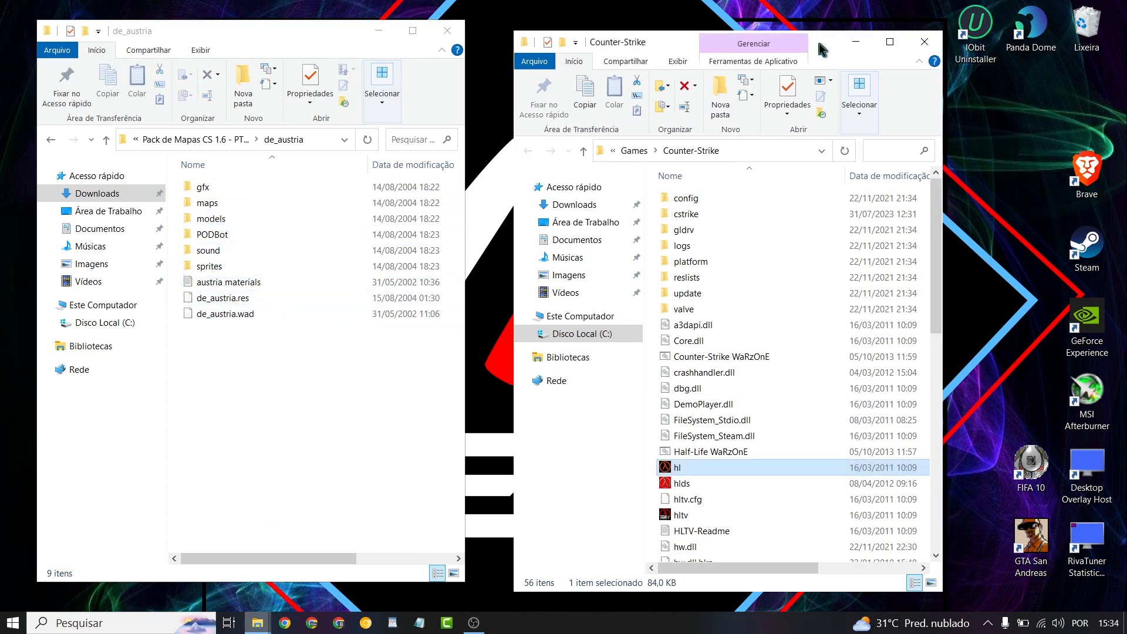
double_click(745, 213)
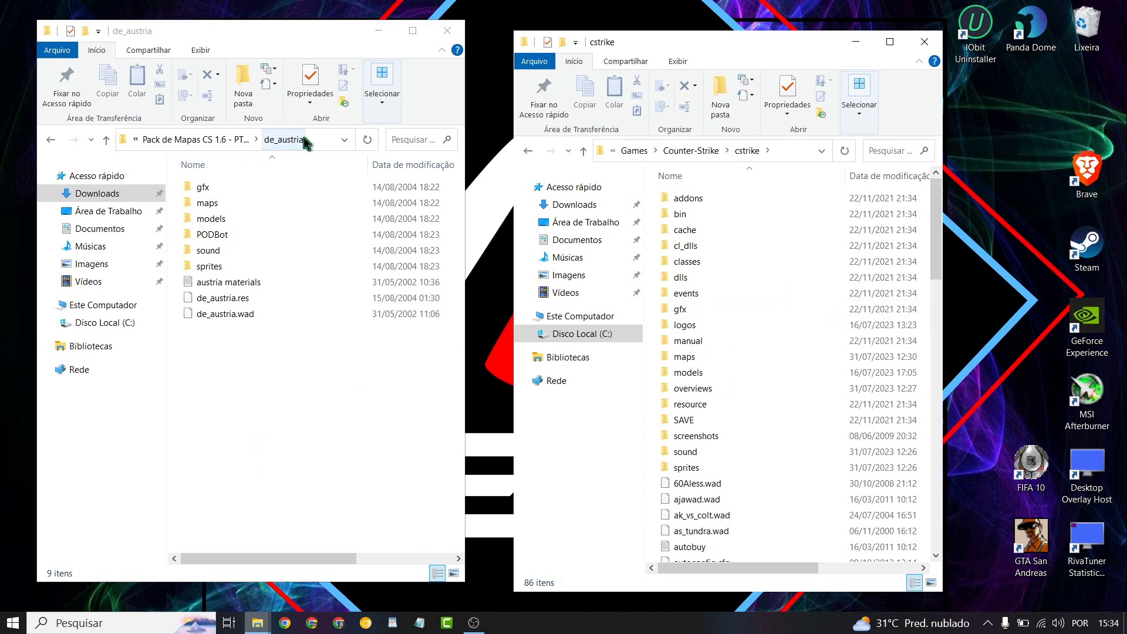
drag(245, 444, 191, 174)
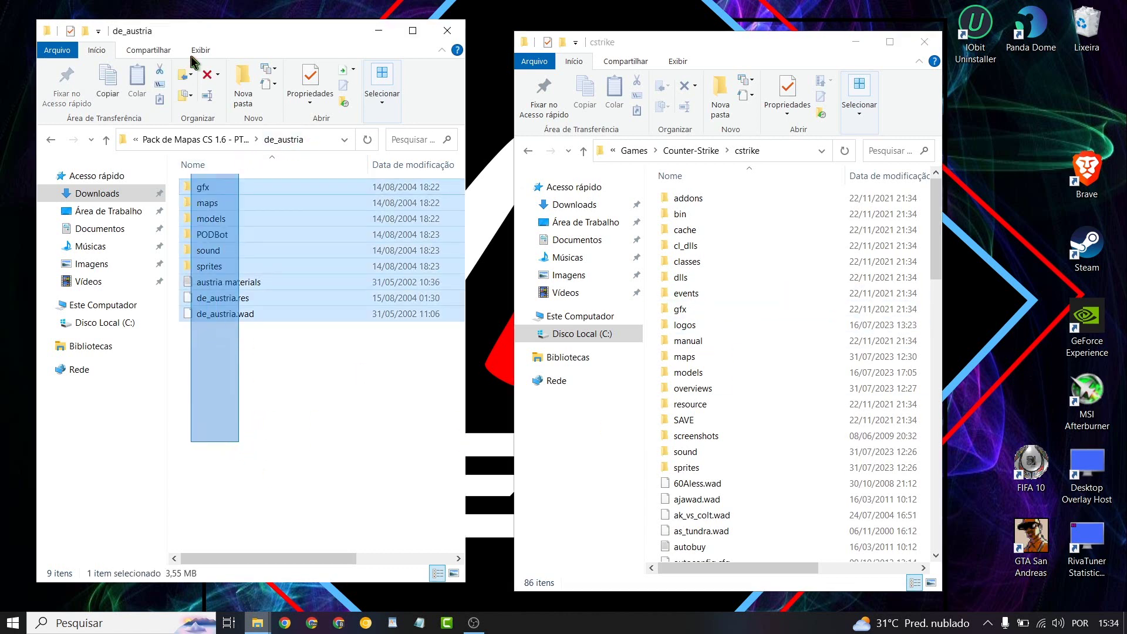
drag(218, 236, 656, 263)
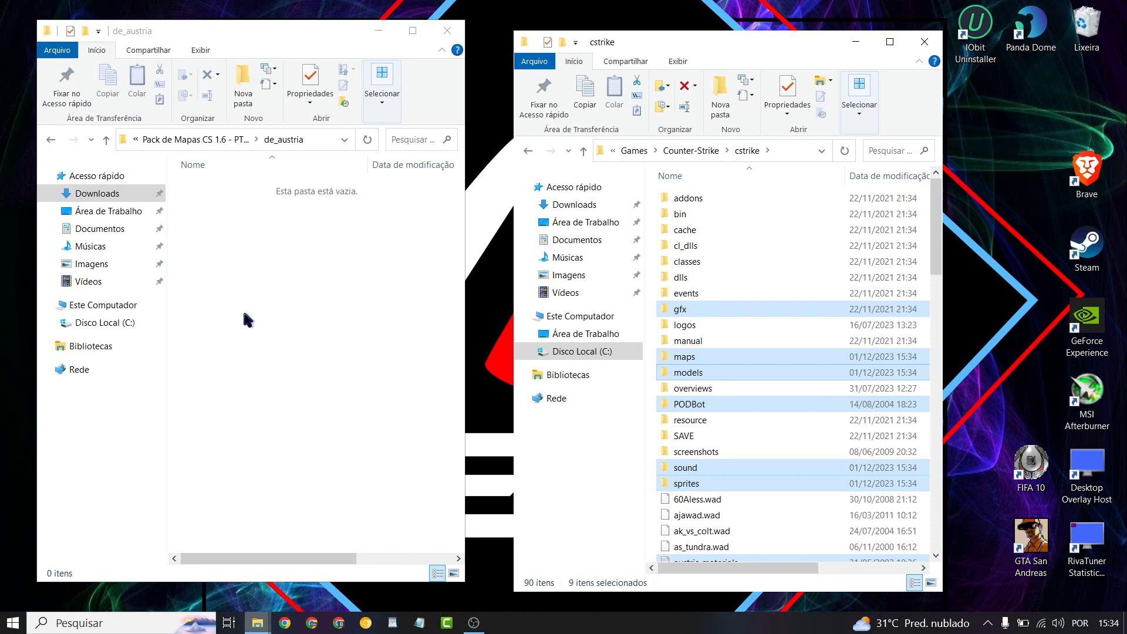
- Inspect the contents of the maps folder inside cstrike and return to cstrike
double_click(687, 356)
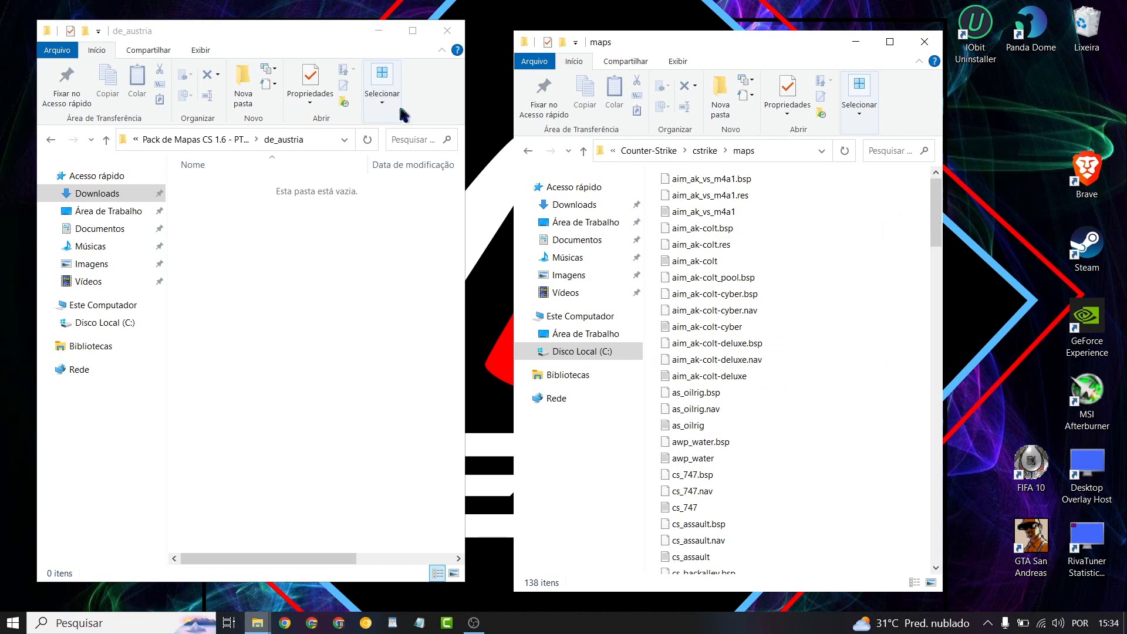
scroll(838, 288, down, 2)
scroll(819, 446, up, 2)
click(528, 149)
- Move de_chaves3.bsp and de_chaves3.res from the map pack's de_chaves3.0 folder into cstrike's maps folder, and return to both parent folders
click(51, 140)
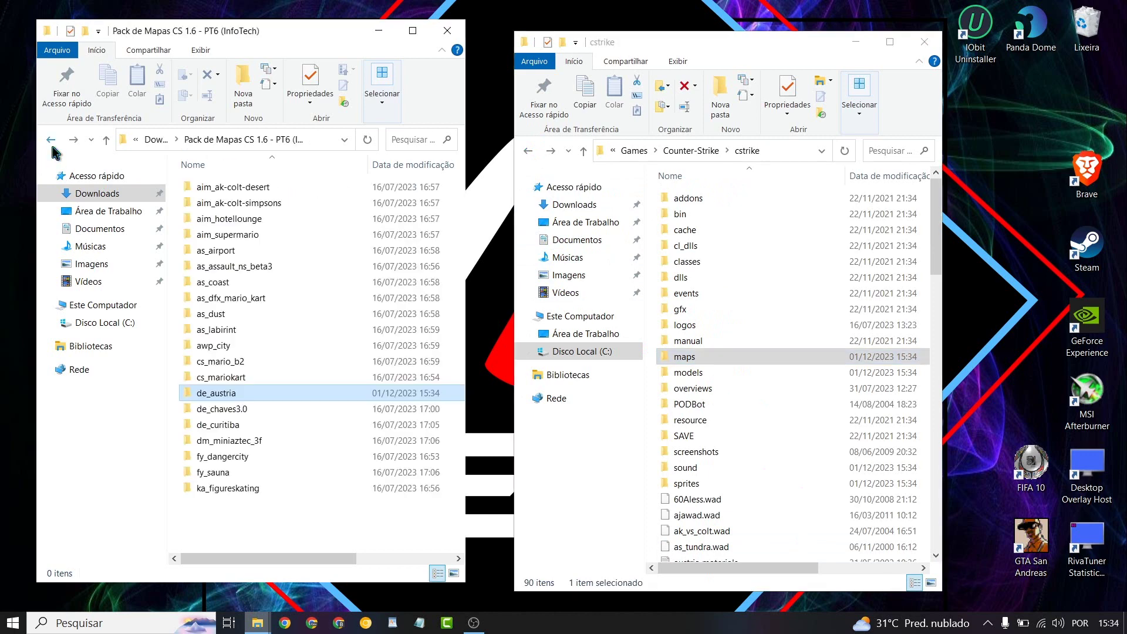
click(276, 408)
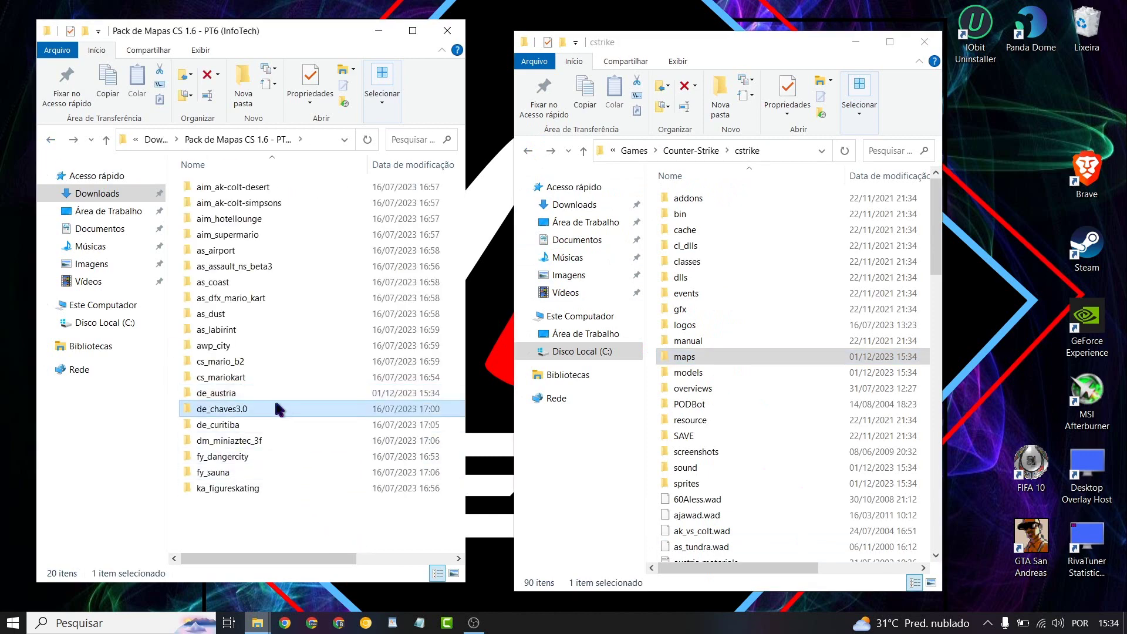
double_click(224, 415)
drag(256, 369, 214, 165)
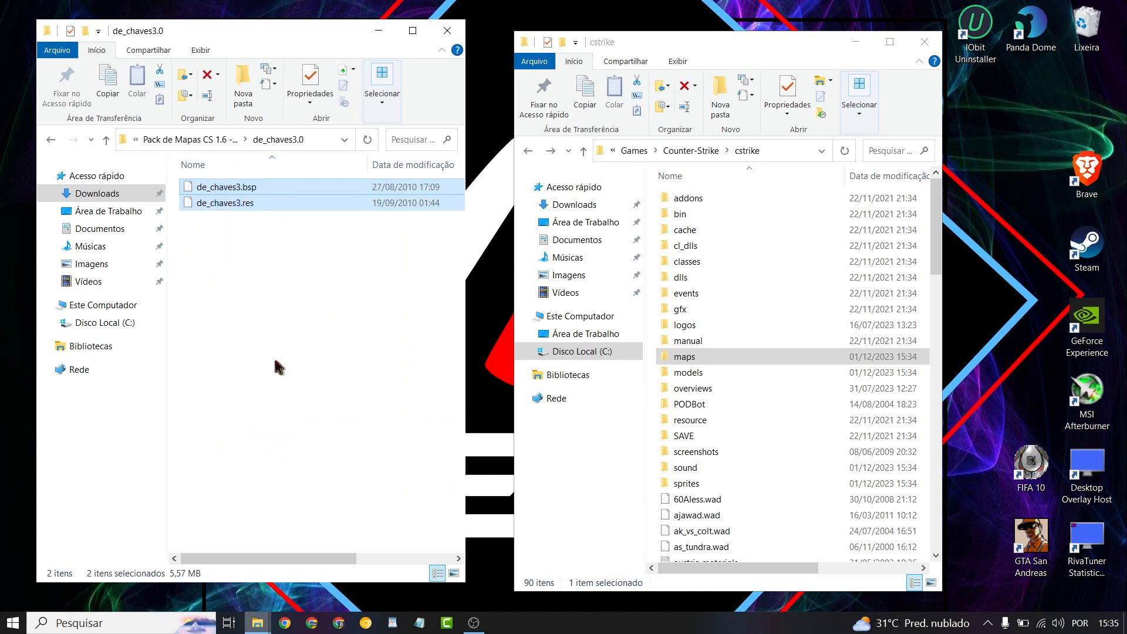
click(700, 359)
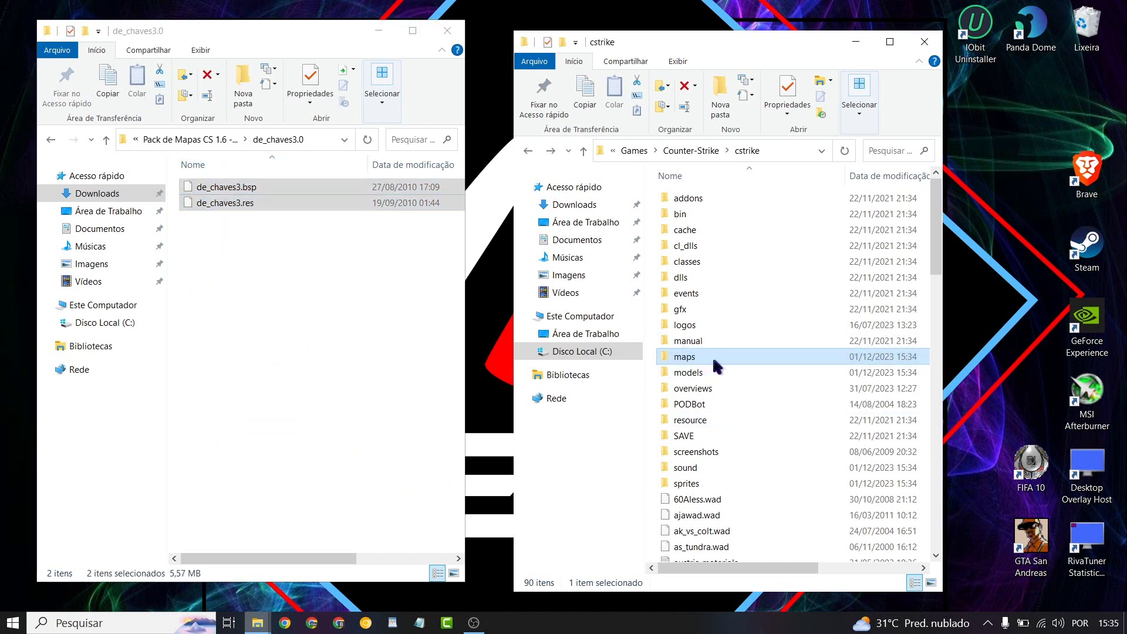
double_click(699, 360)
drag(246, 199, 772, 239)
click(50, 139)
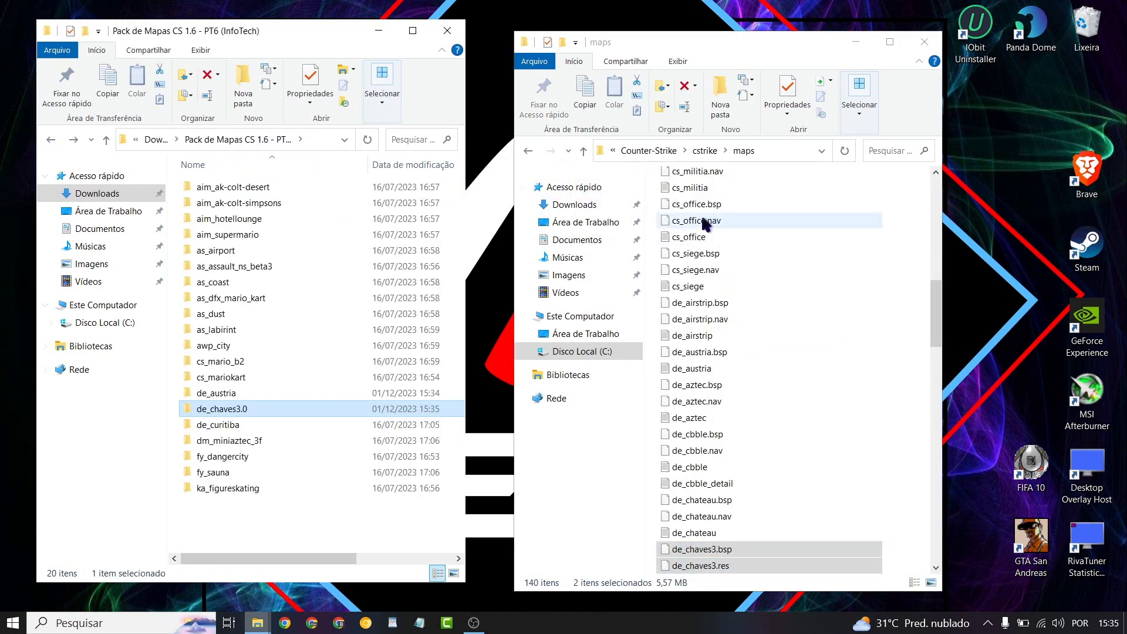
click(529, 148)
- Recheck the contents of the de_chaves3.0 folder and return to the map pack folder
double_click(276, 409)
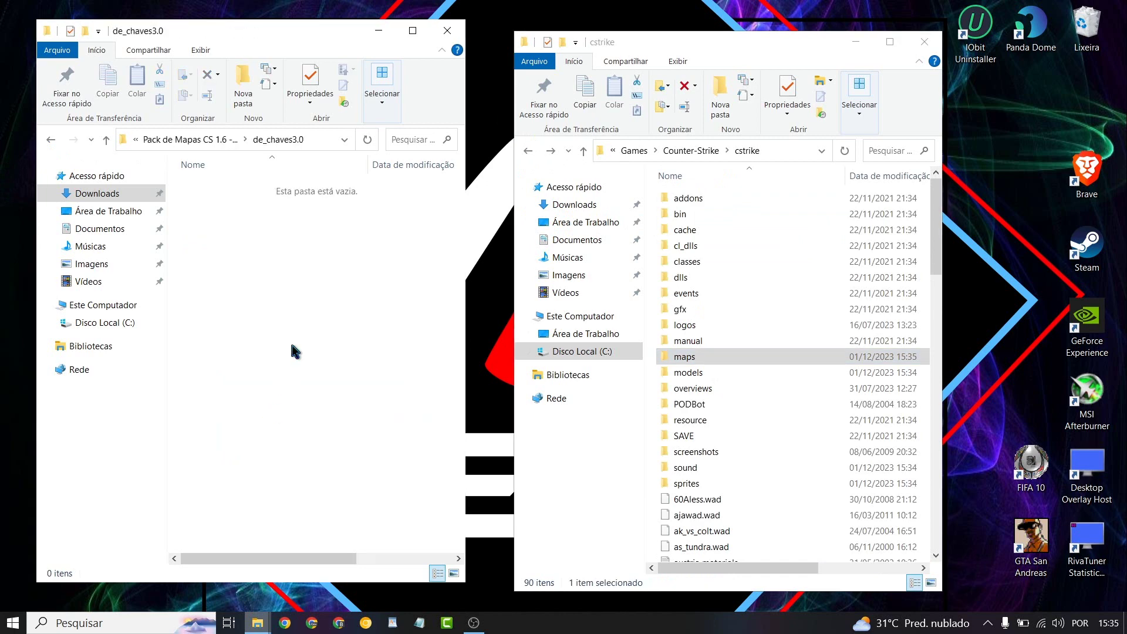
drag(295, 409, 276, 385)
key(alt+Left)
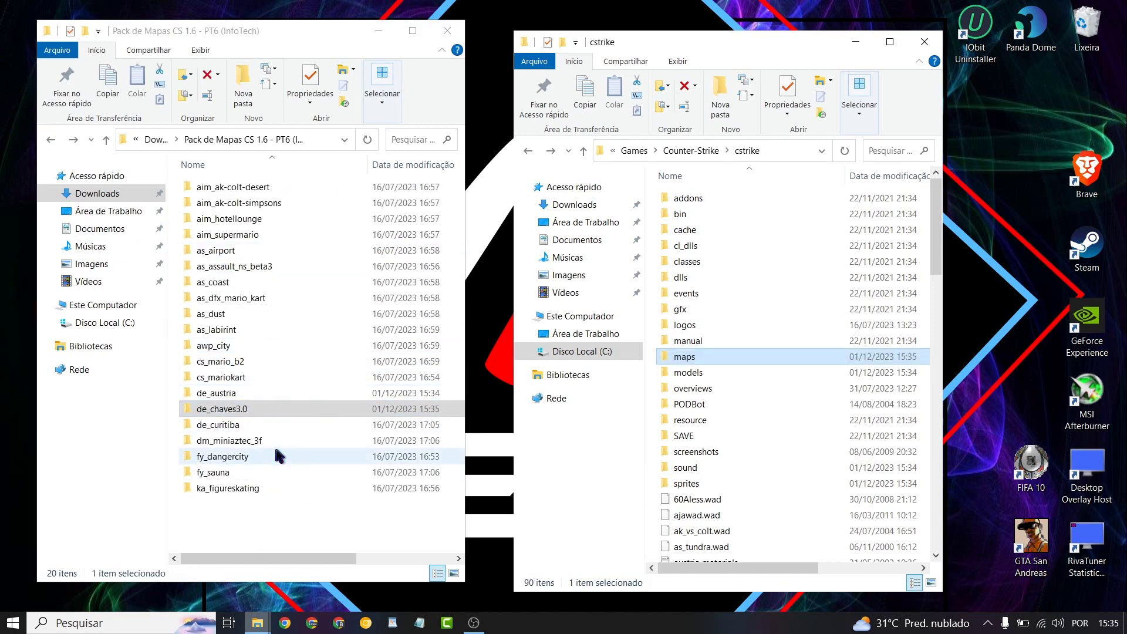
- Move the gfx, maps and sprites folders from the pack's aim_supermario folder into the cstrike folder
click(264, 235)
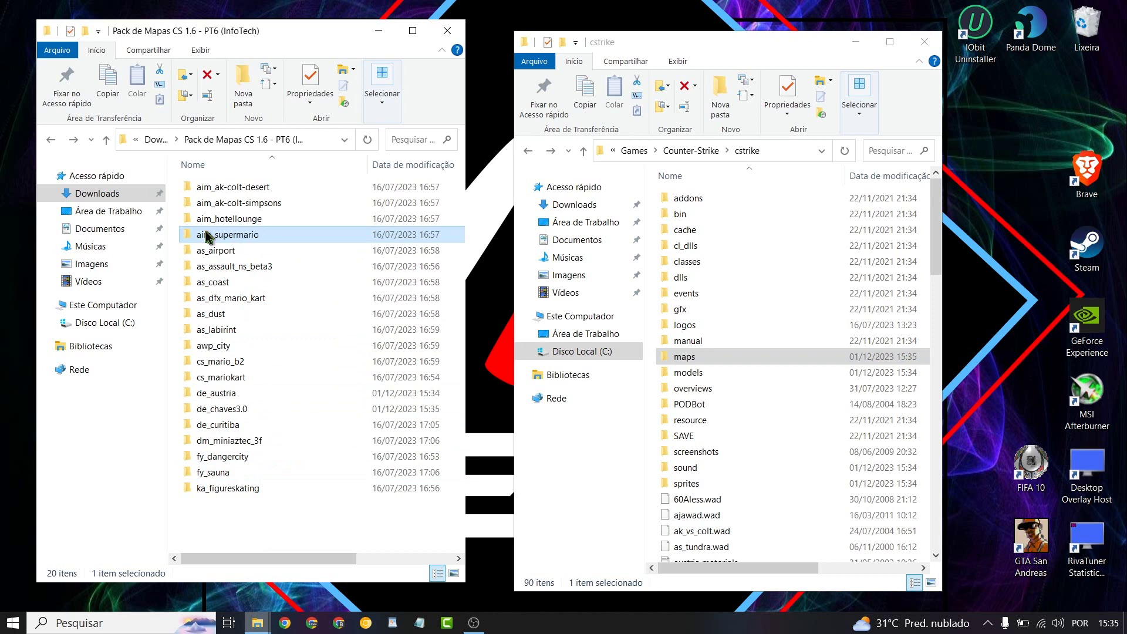
double_click(265, 235)
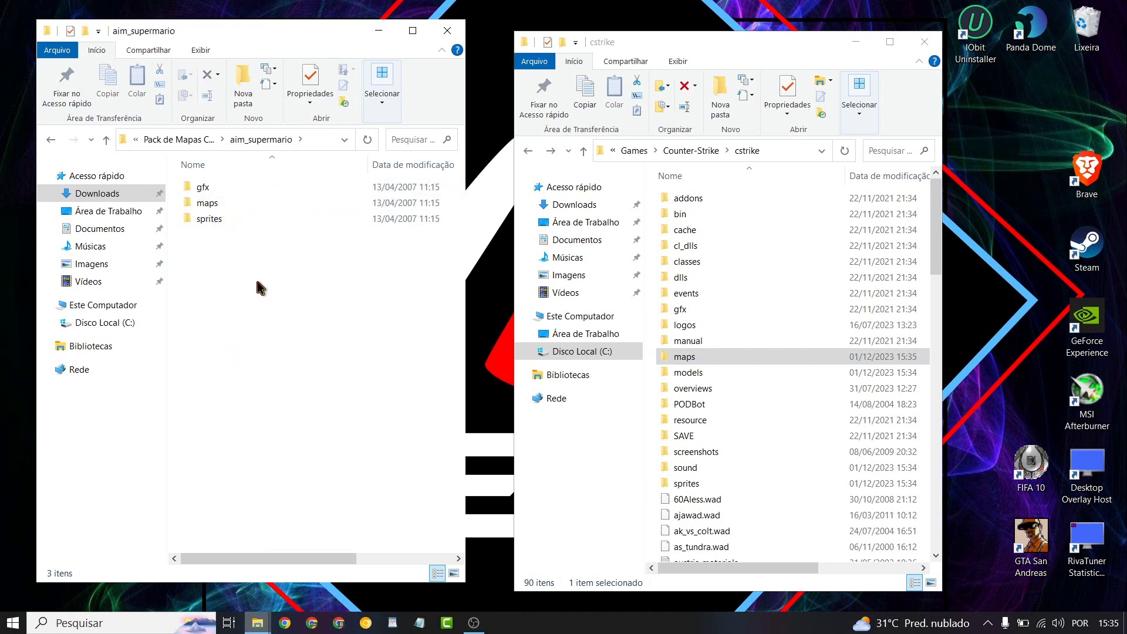
drag(260, 288, 188, 71)
drag(226, 211, 652, 222)
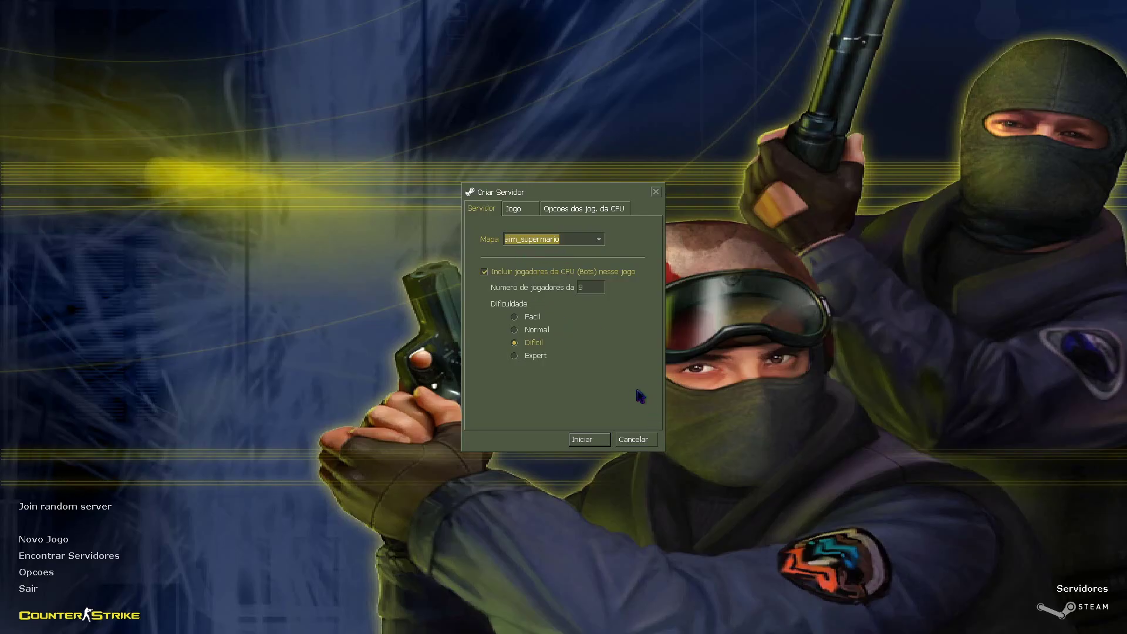
- Start a Counter-Strike game on the aim_supermario map with CPU players and walk around to test it
click(590, 435)
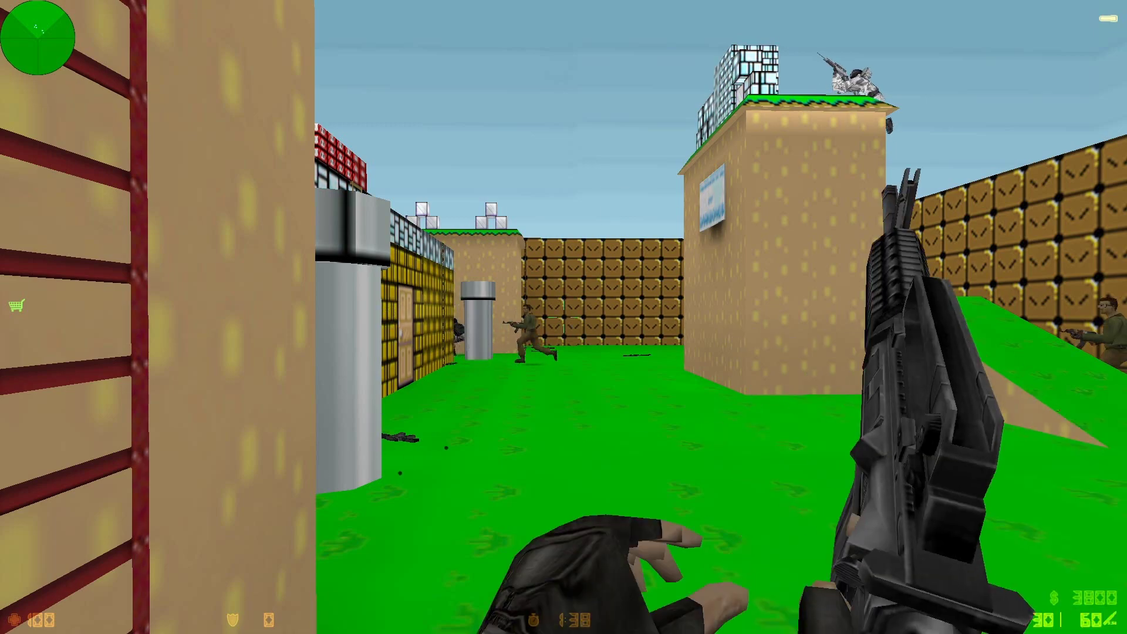
key(w)
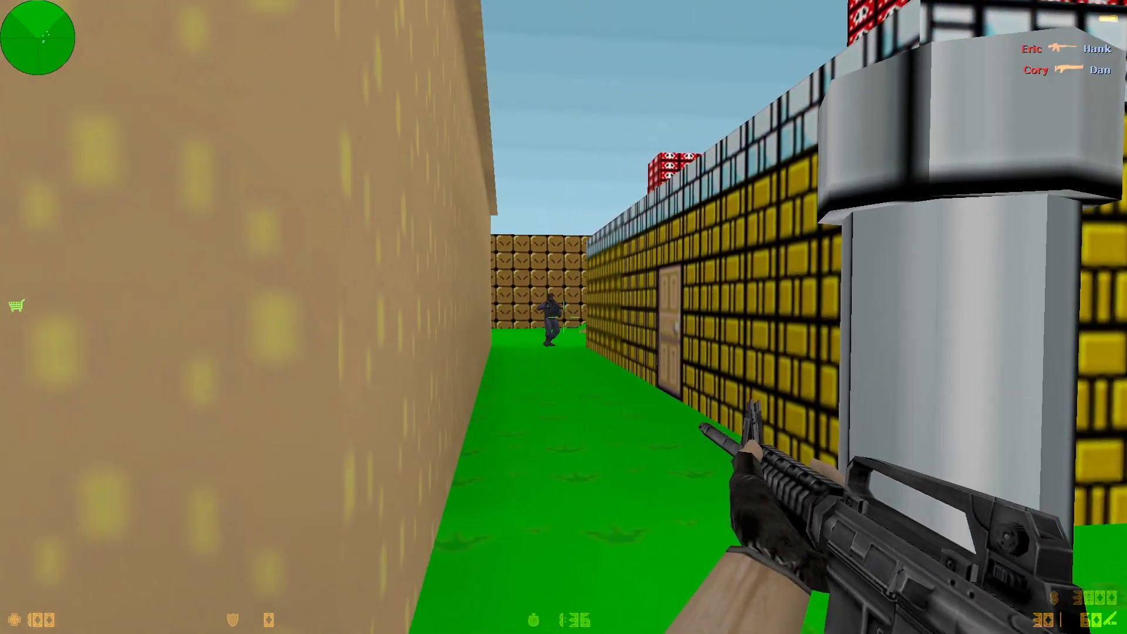
key(Tab)
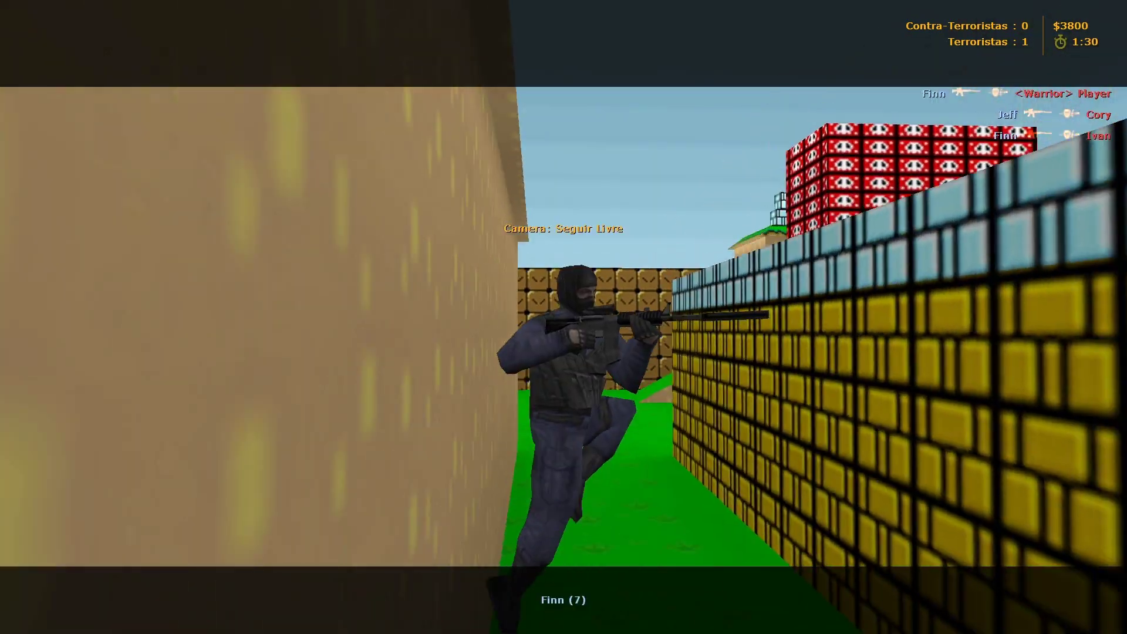
- Start a new game on the de_chaves3 map with CPU players and try it out, switching weapons
key(Escape)
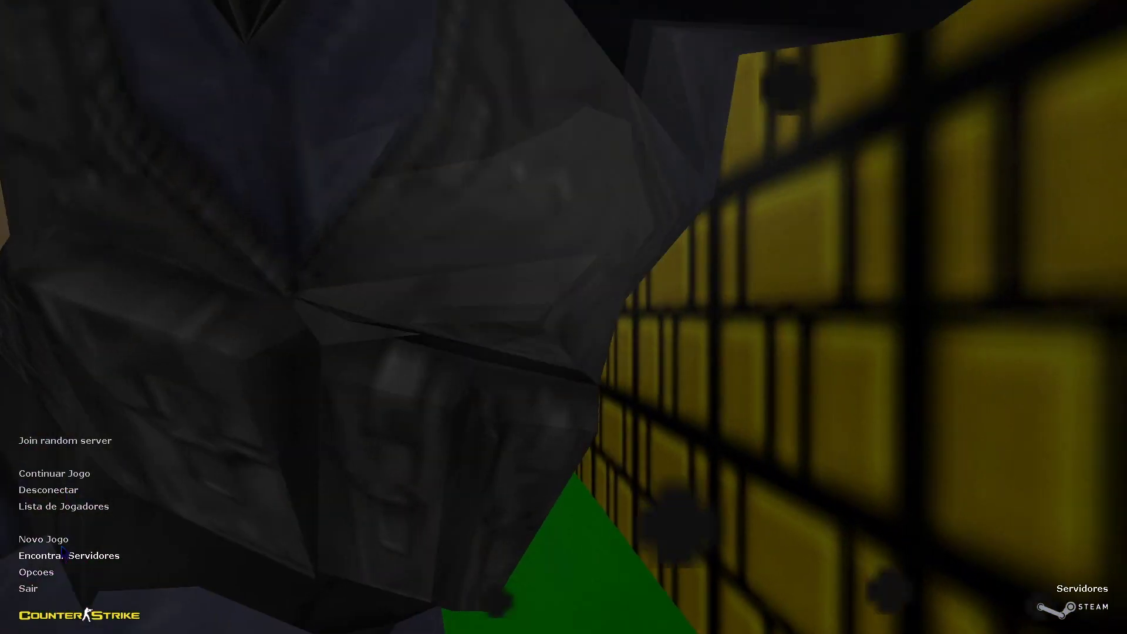
click(43, 538)
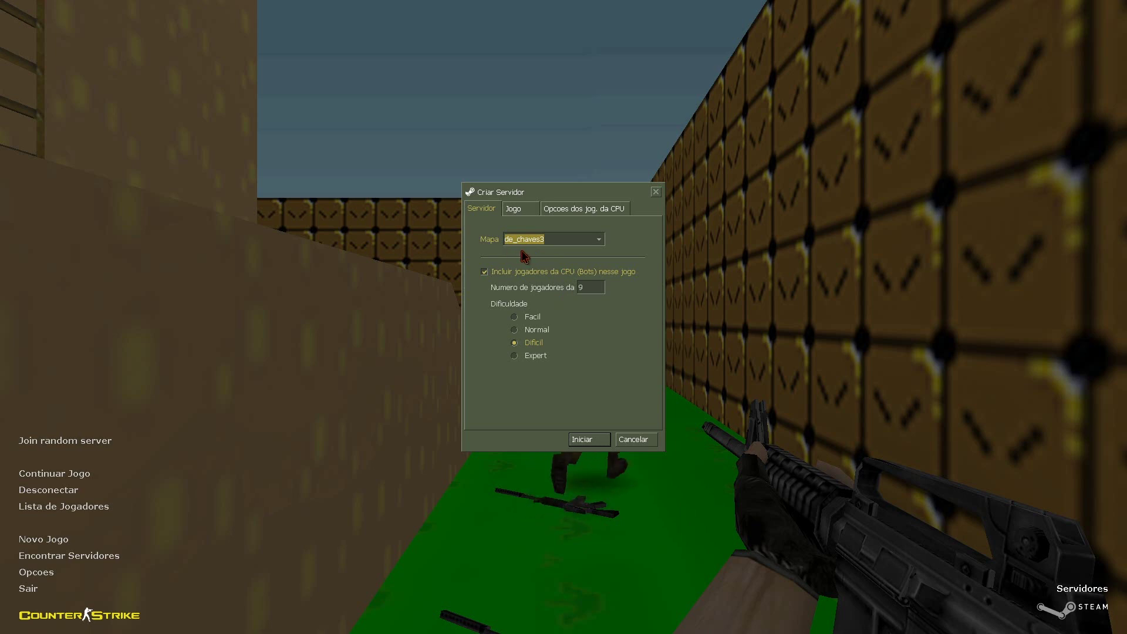
click(589, 440)
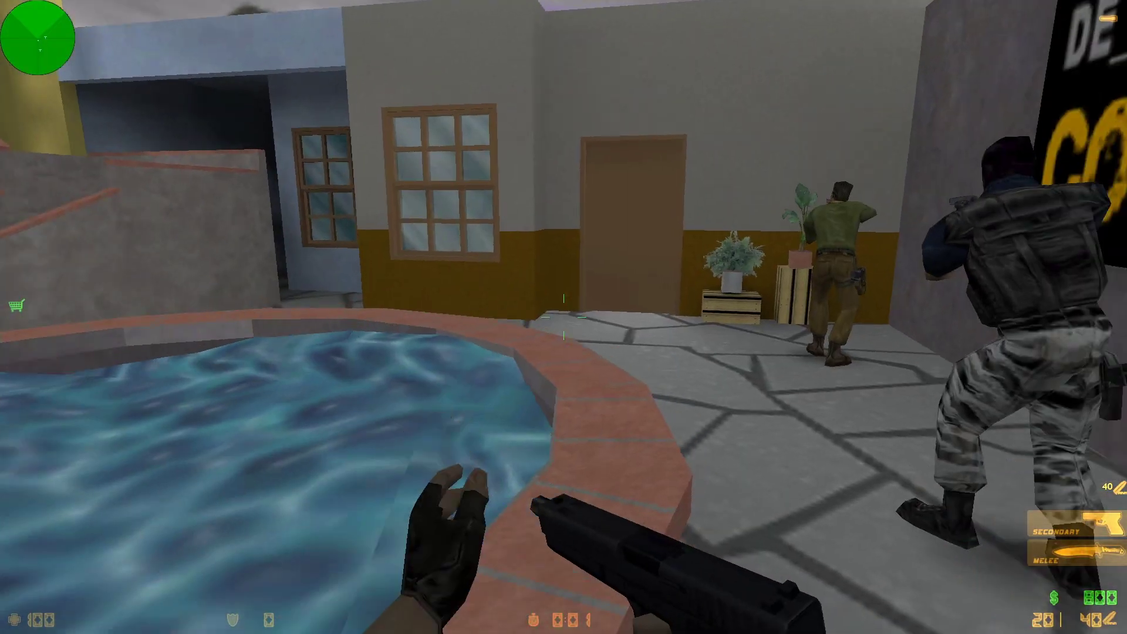
key(3)
key(2)
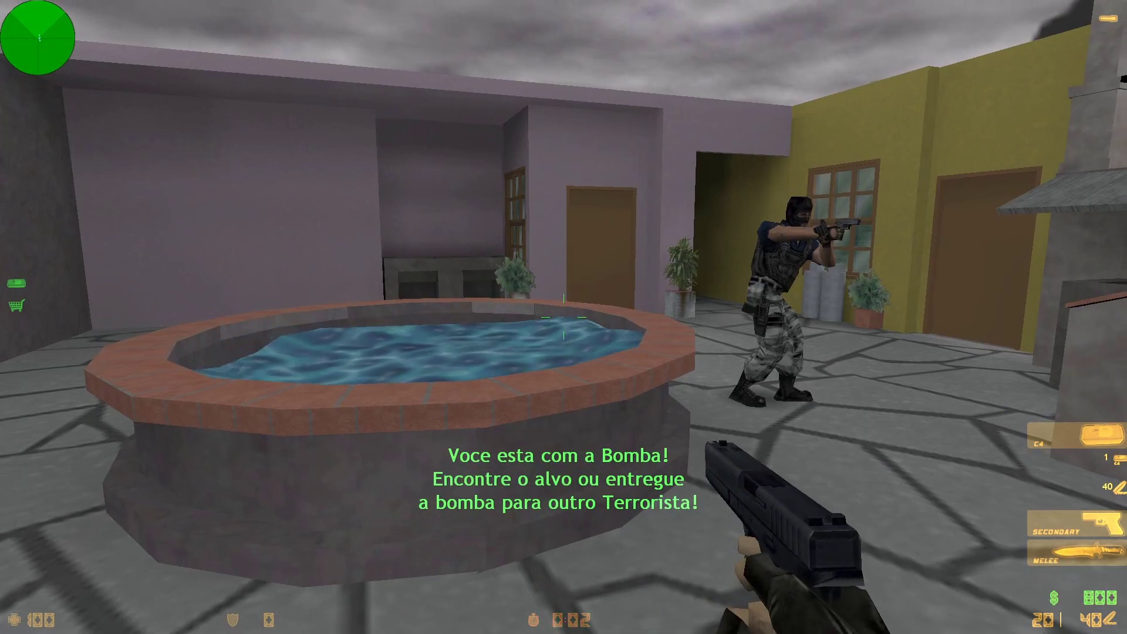